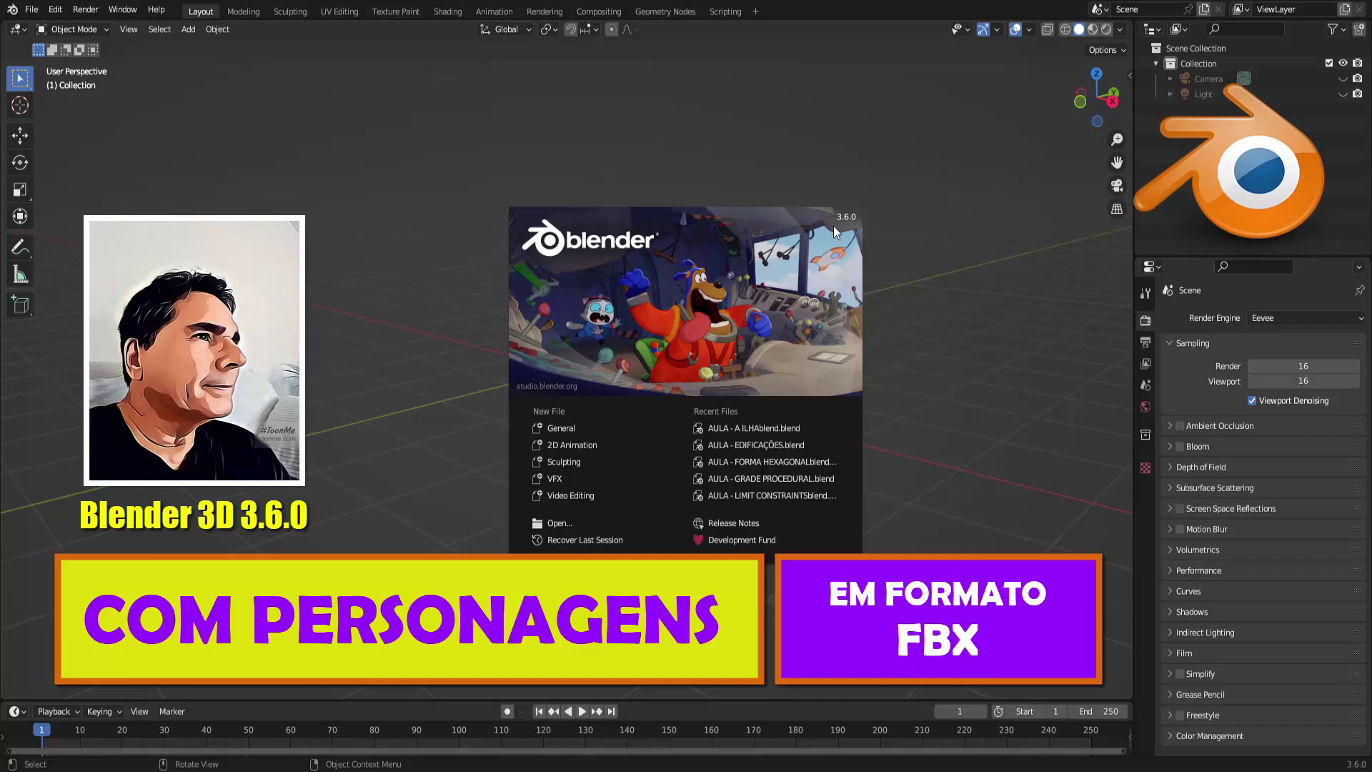
- Dismiss the splash screen and start an FBX (.fbx) import
{"action": "left_click", "coordinate": [916, 268]}
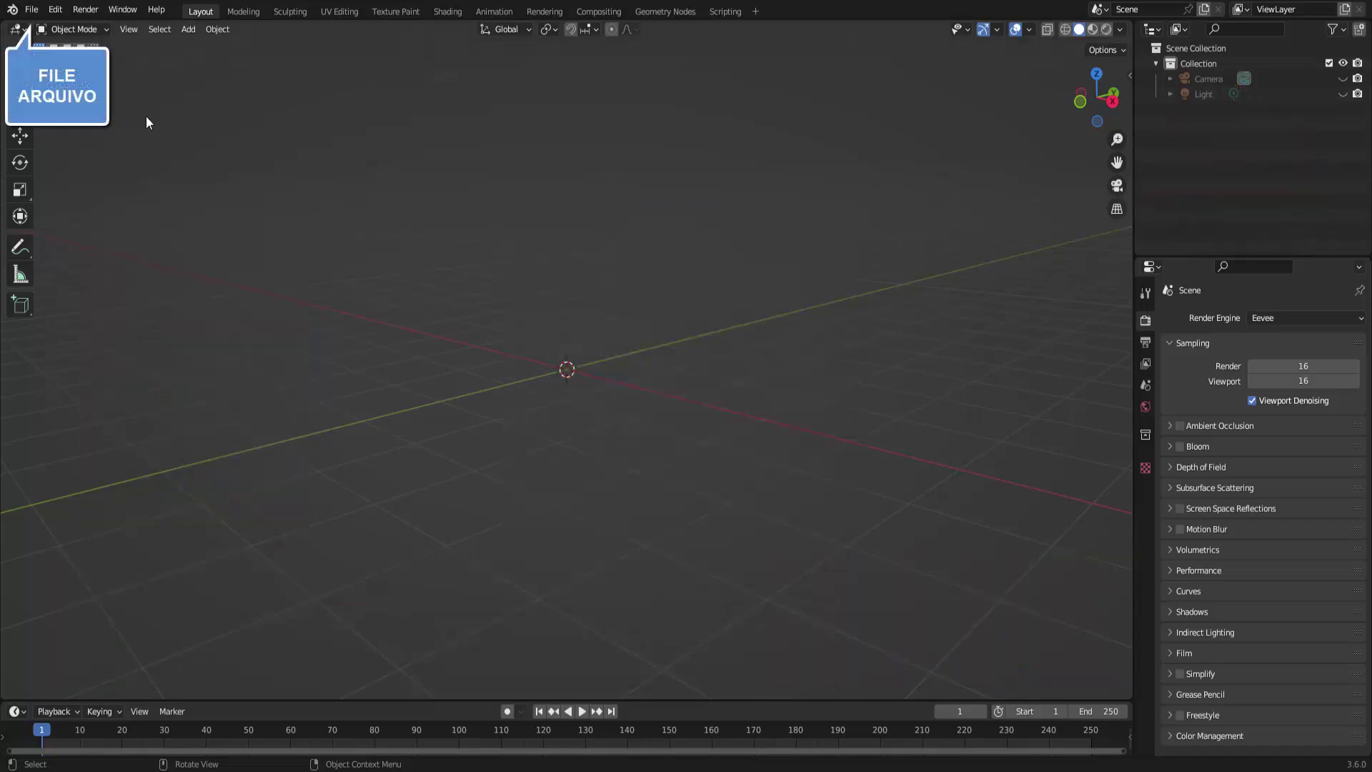
{"action": "left_click", "coordinate": [30, 10]}
{"action": "mouse_move", "coordinate": [56, 215]}
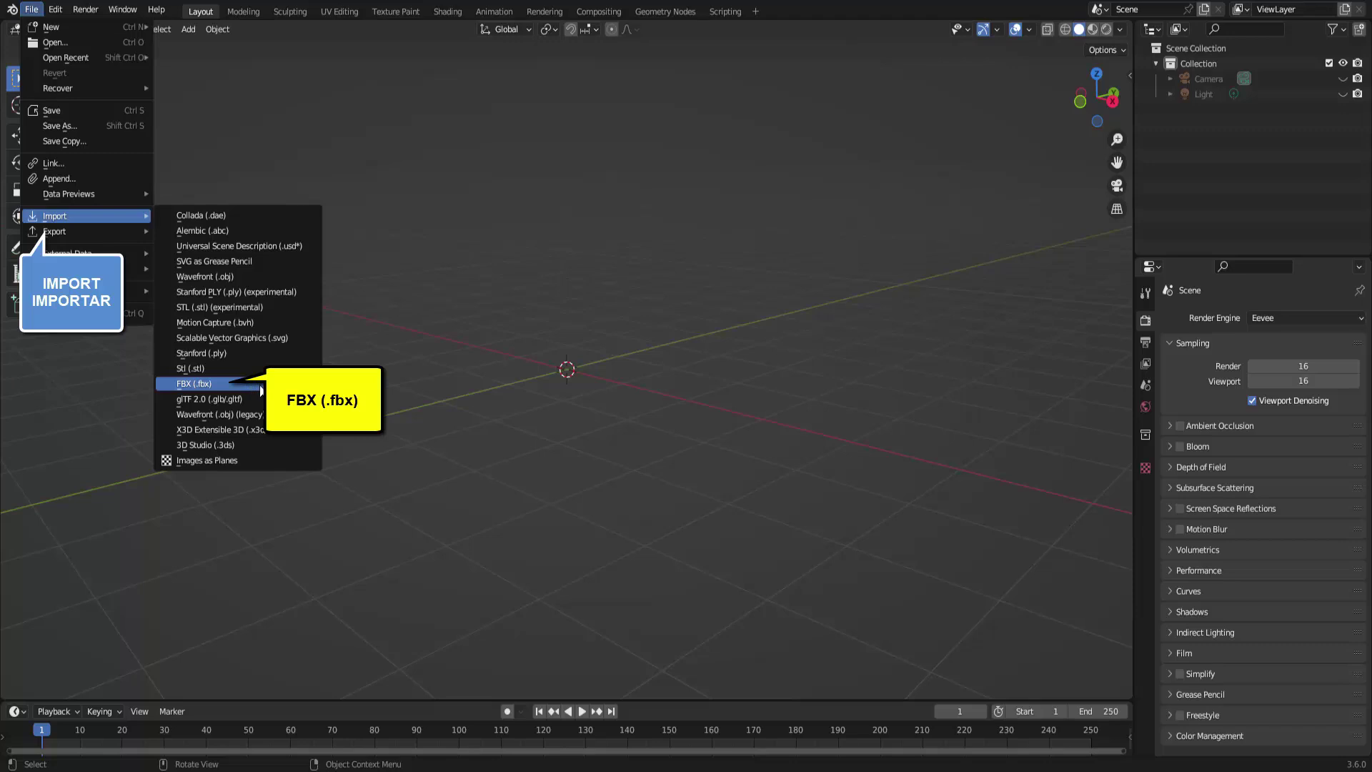
{"action": "left_click", "coordinate": [260, 384]}
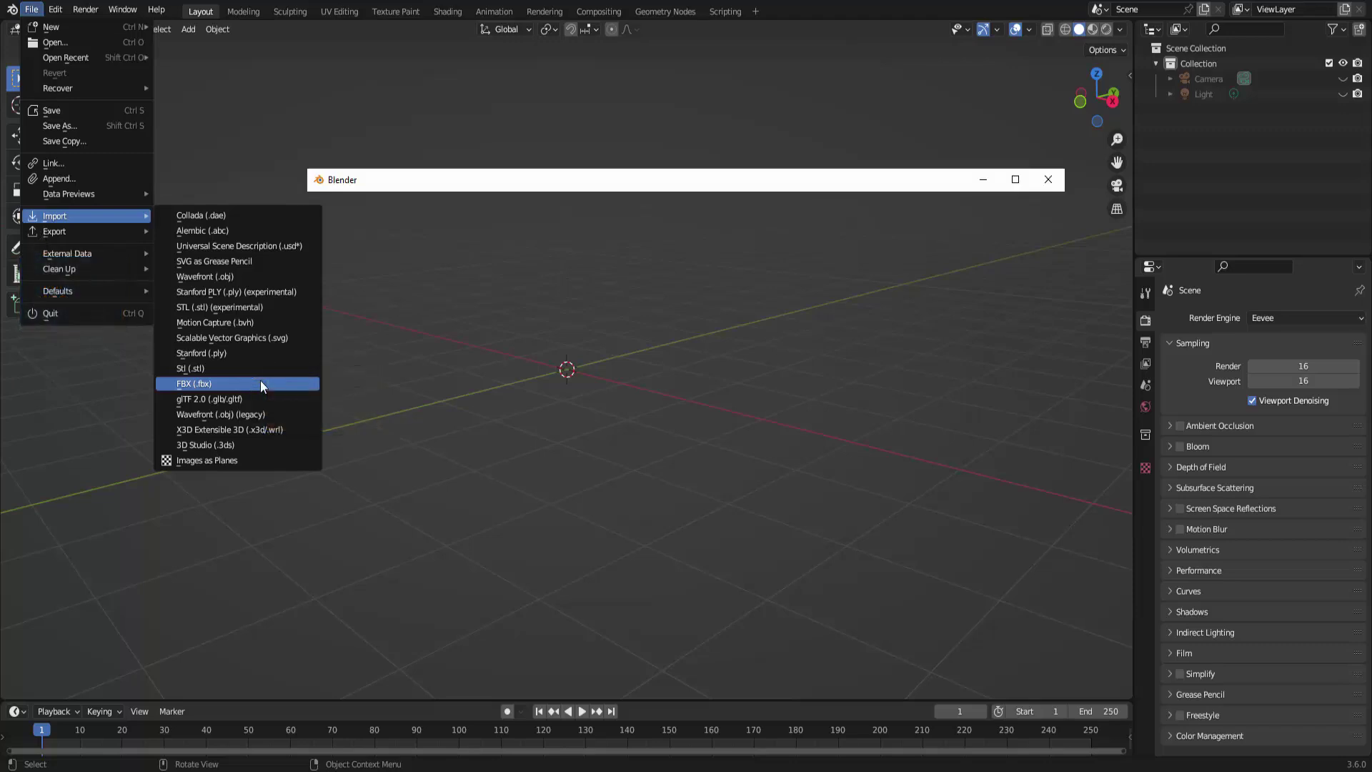
- Import Walking.fbx from the ARQUIVOS - FBX OBJ DAE folder
{"action": "left_click", "coordinate": [400, 556]}
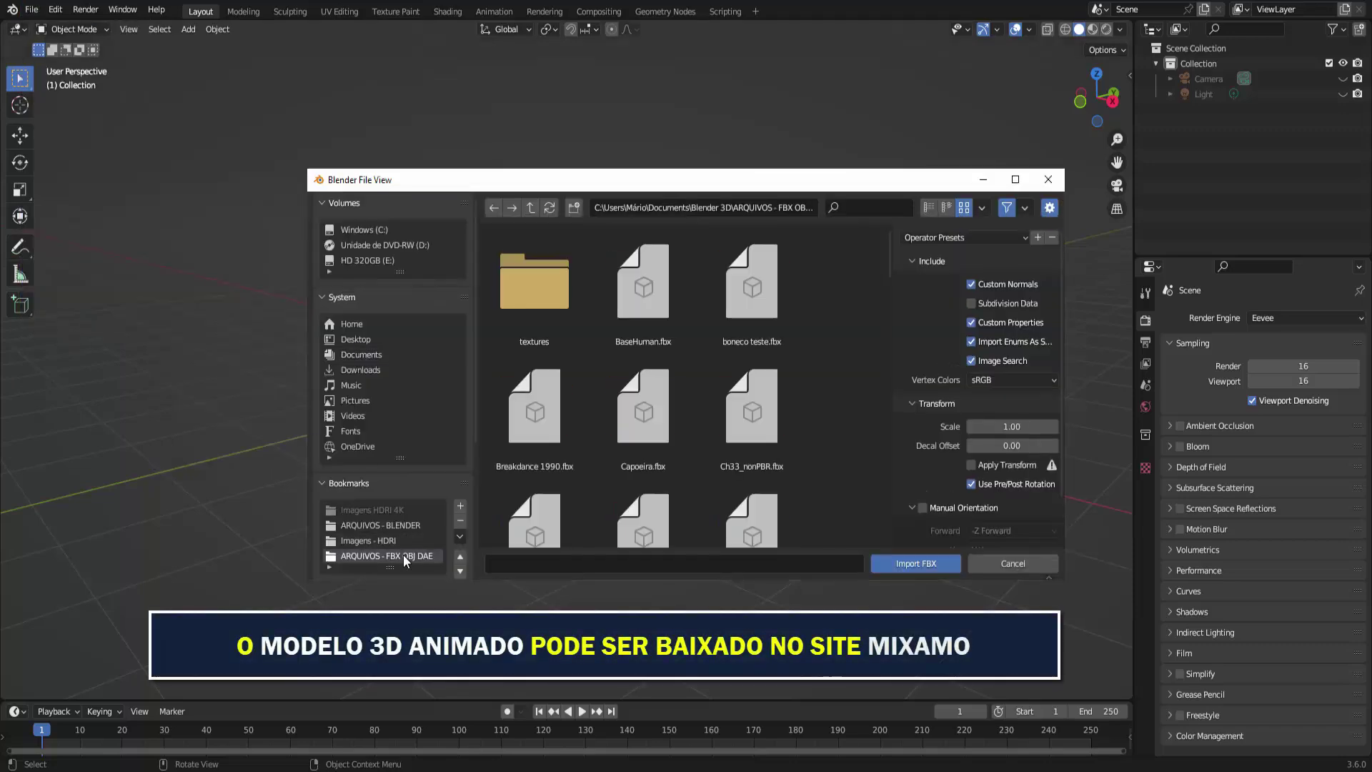
{"action": "scroll", "coordinate": [701, 413], "scroll_direction": "down", "scroll_amount": 5}
{"action": "scroll", "coordinate": [702, 413], "scroll_direction": "down", "scroll_amount": 5}
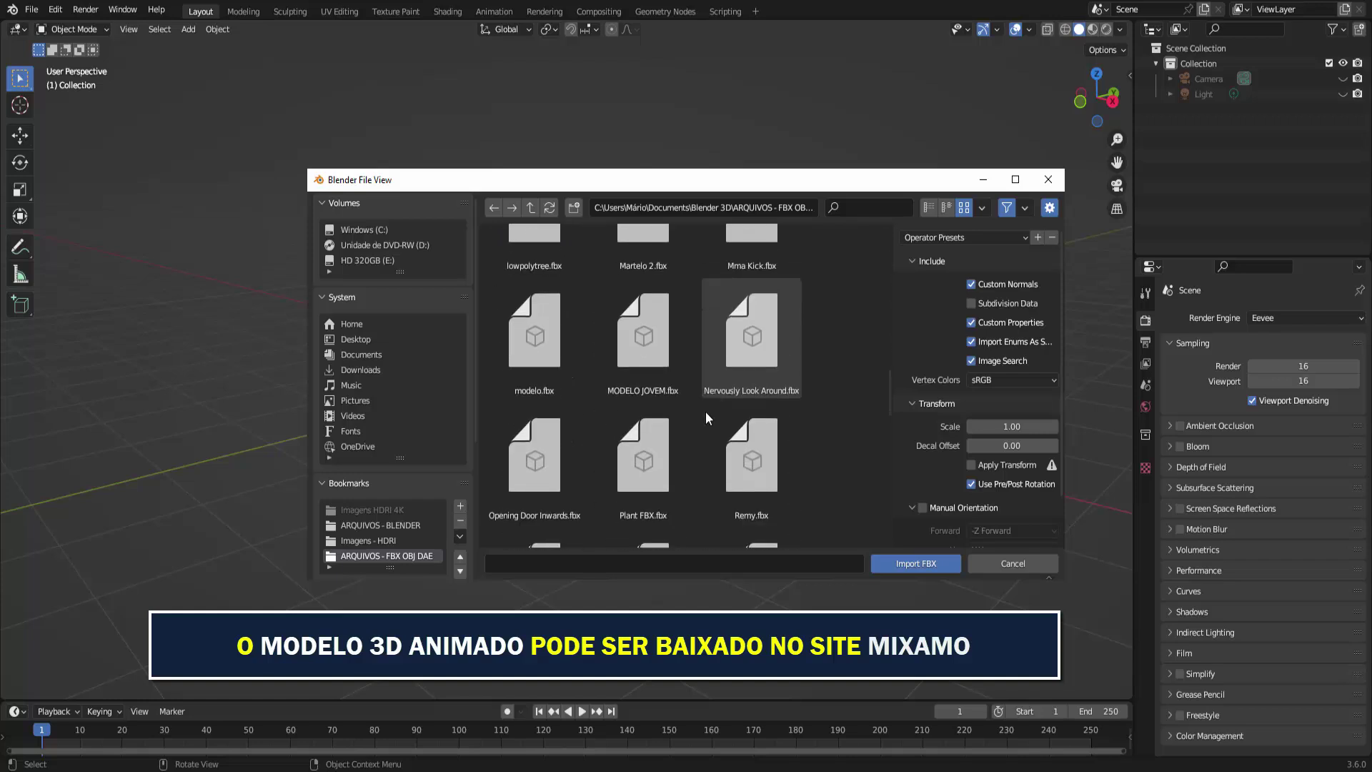
{"action": "scroll", "coordinate": [705, 412], "scroll_direction": "down", "scroll_amount": 5}
{"action": "scroll", "coordinate": [706, 411], "scroll_direction": "down", "scroll_amount": 5}
{"action": "scroll", "coordinate": [706, 410], "scroll_direction": "down", "scroll_amount": 3}
{"action": "scroll", "coordinate": [707, 409], "scroll_direction": "down", "scroll_amount": 3}
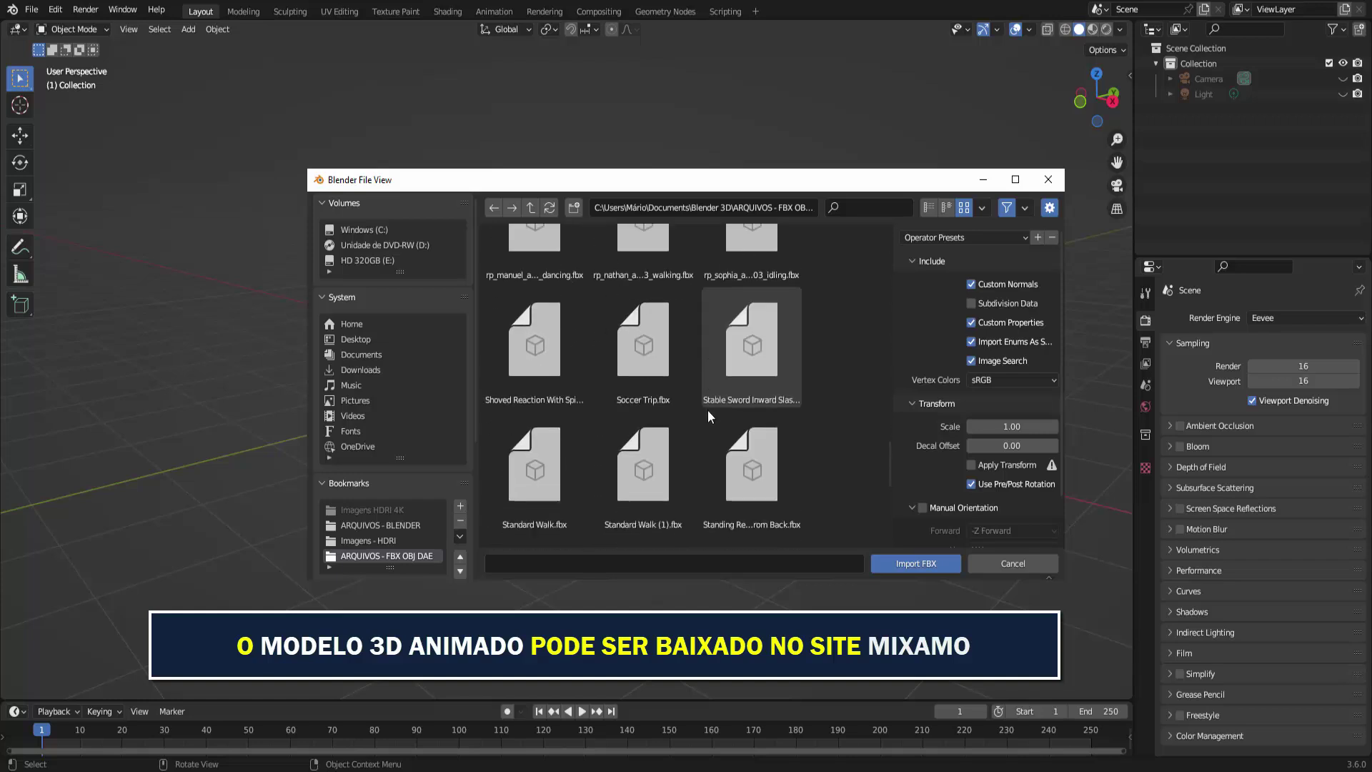
{"action": "scroll", "coordinate": [707, 409], "scroll_direction": "down", "scroll_amount": 3}
{"action": "scroll", "coordinate": [709, 408], "scroll_direction": "down", "scroll_amount": 3}
{"action": "left_click", "coordinate": [643, 382]}
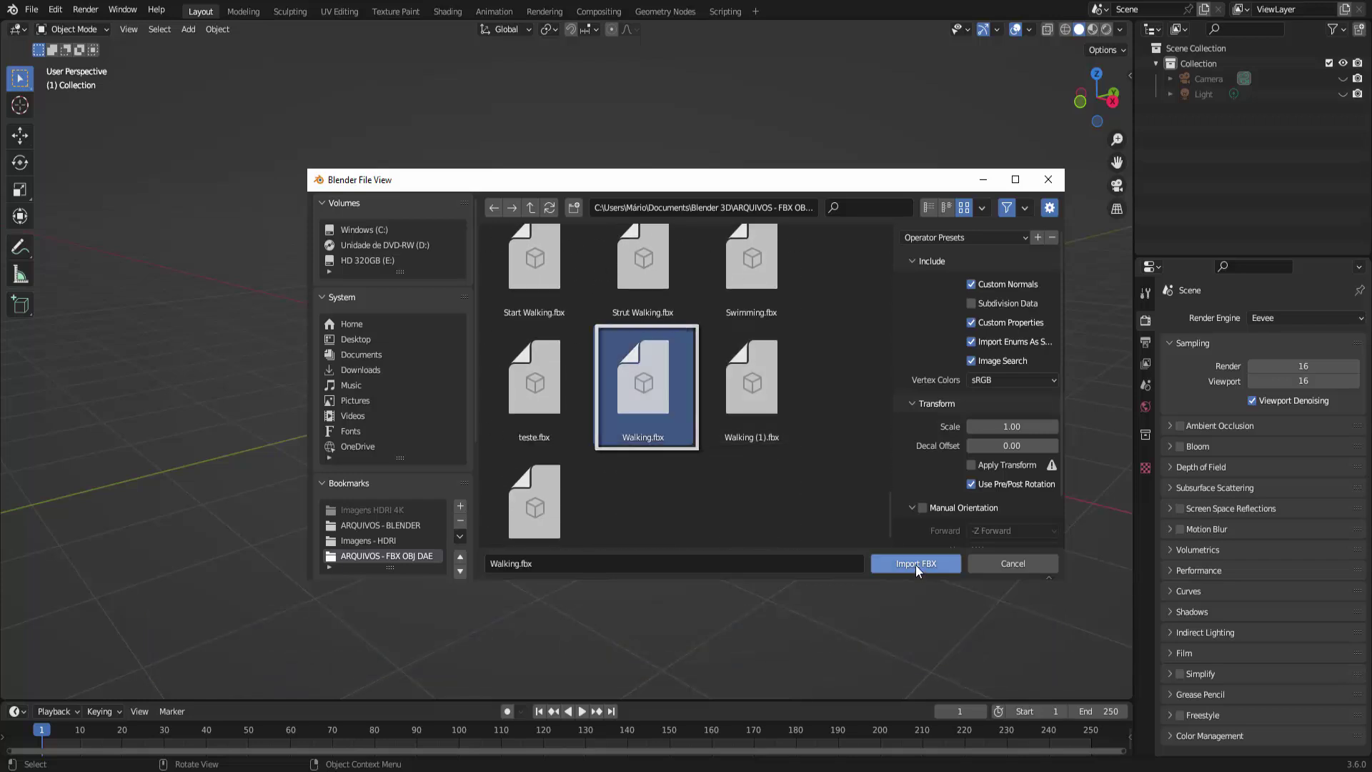
{"action": "left_click", "coordinate": [916, 563]}
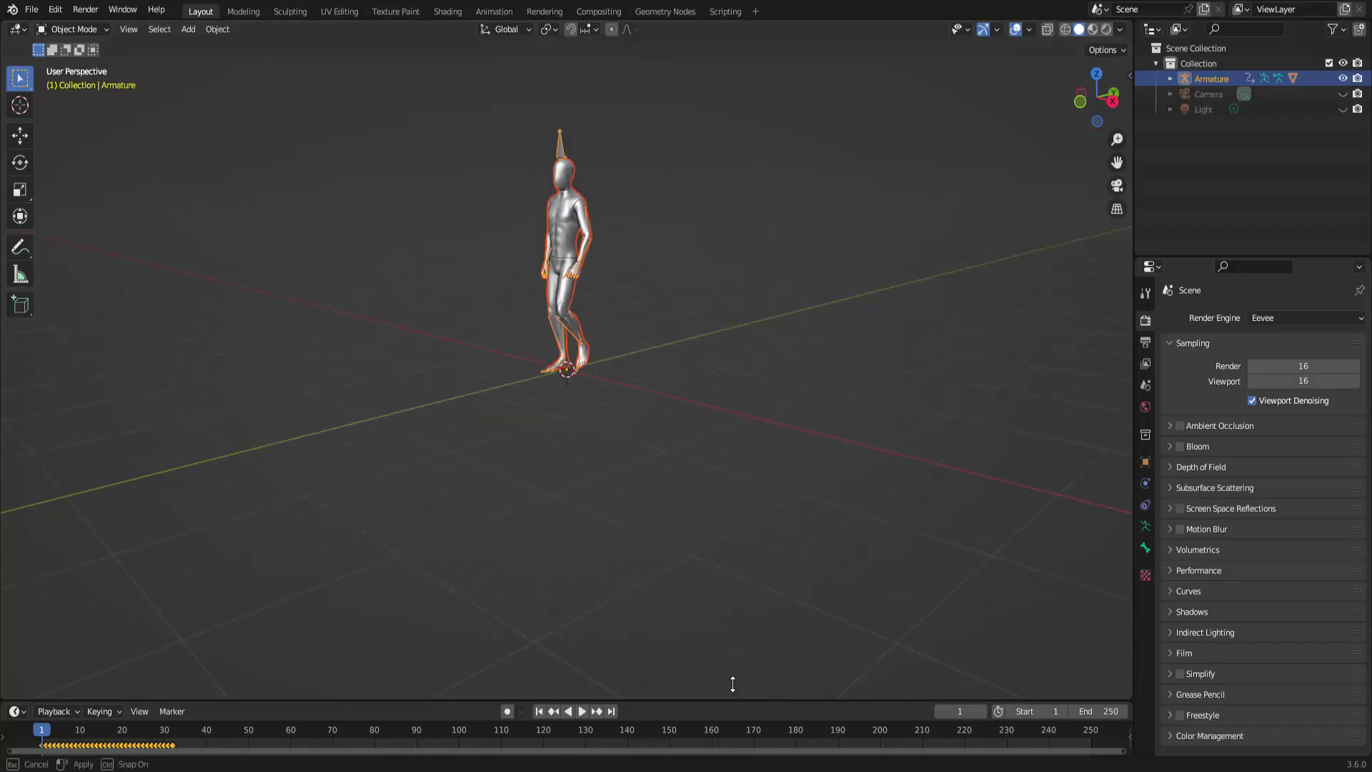
- Enlarge the timeline, reframe the character, and preview the walk animation once
{"action": "left_click_drag", "start_coordinate": [731, 700], "coordinate": [753, 528]}
{"action": "mouse_move", "coordinate": [1117, 162]}
{"action": "left_mouse_down"}
{"action": "mouse_move", "coordinate": [1117, 101]}
{"action": "mouse_move", "coordinate": [1117, 243]}
{"action": "left_mouse_up"}
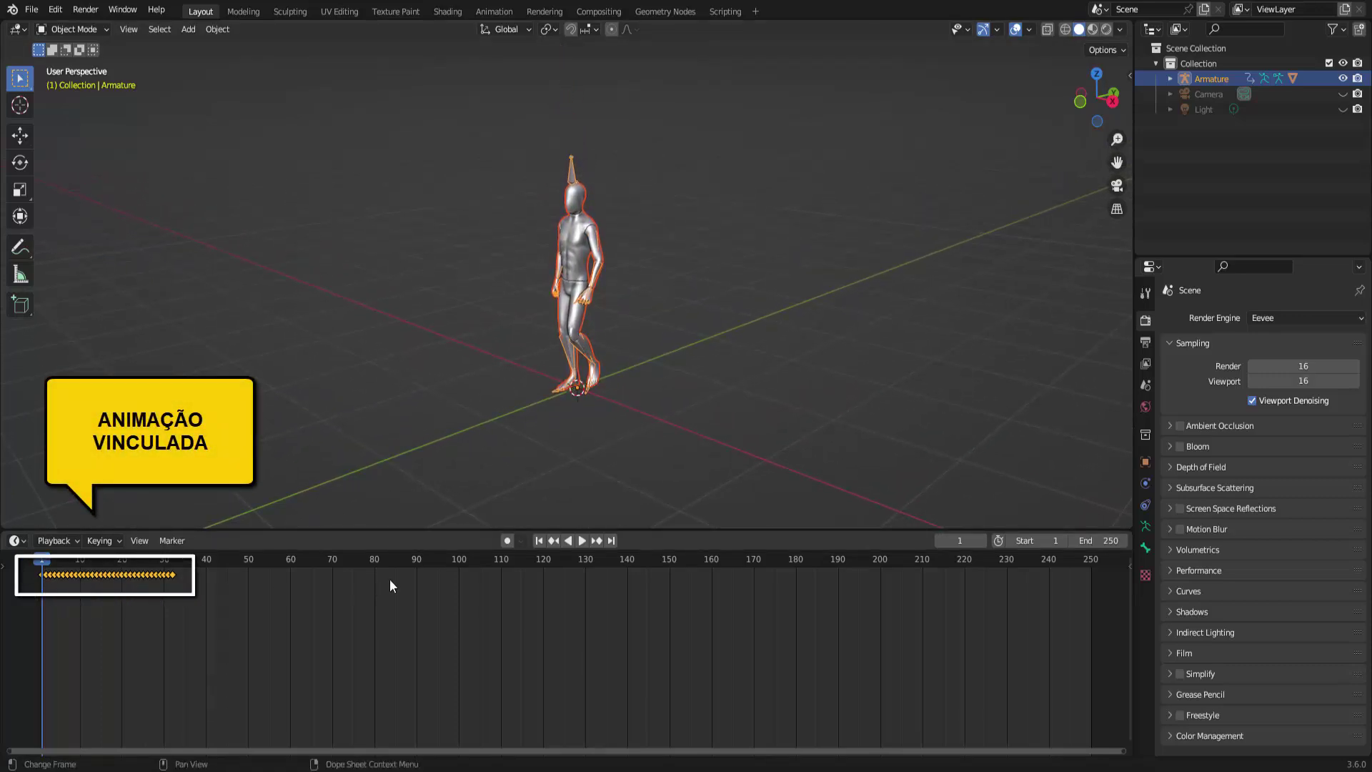
{"action": "left_click", "coordinate": [580, 542]}
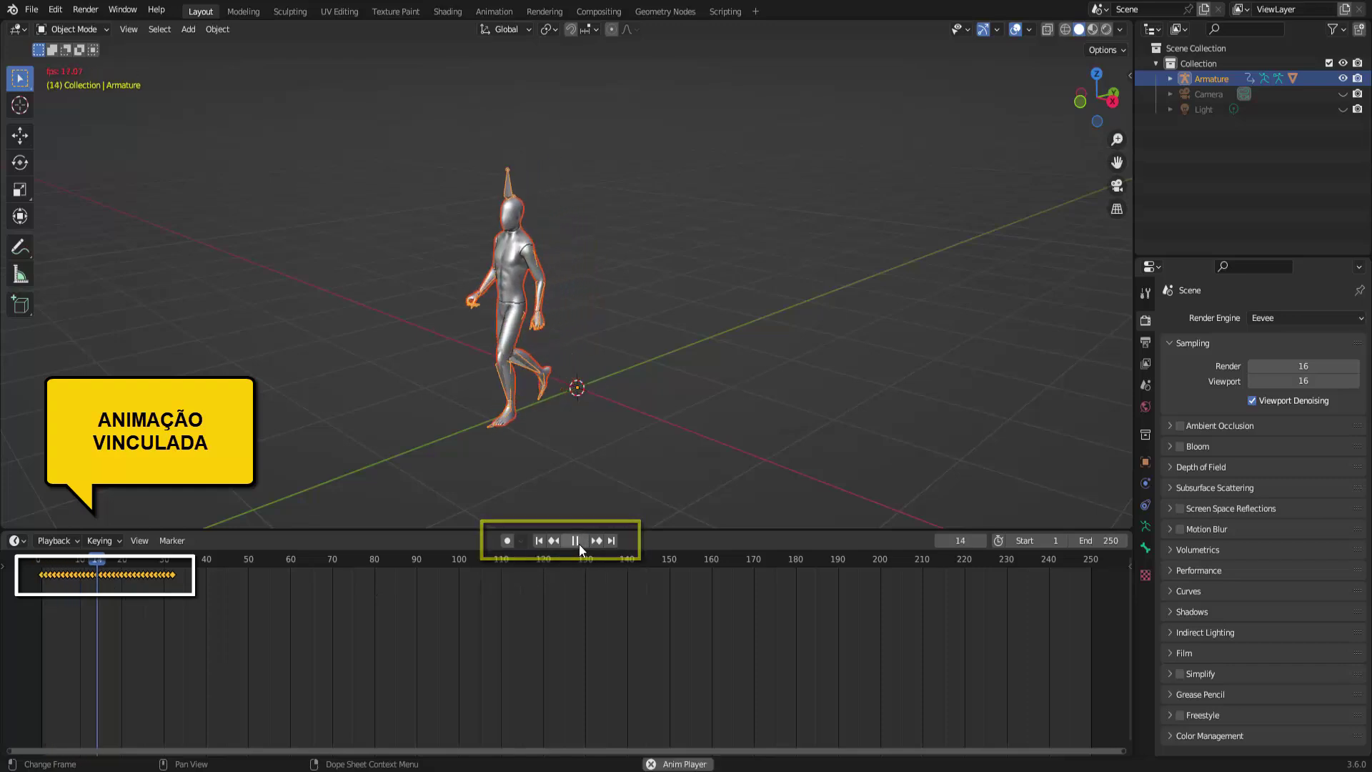
{"action": "left_click", "coordinate": [576, 541]}
{"action": "left_click", "coordinate": [540, 540]}
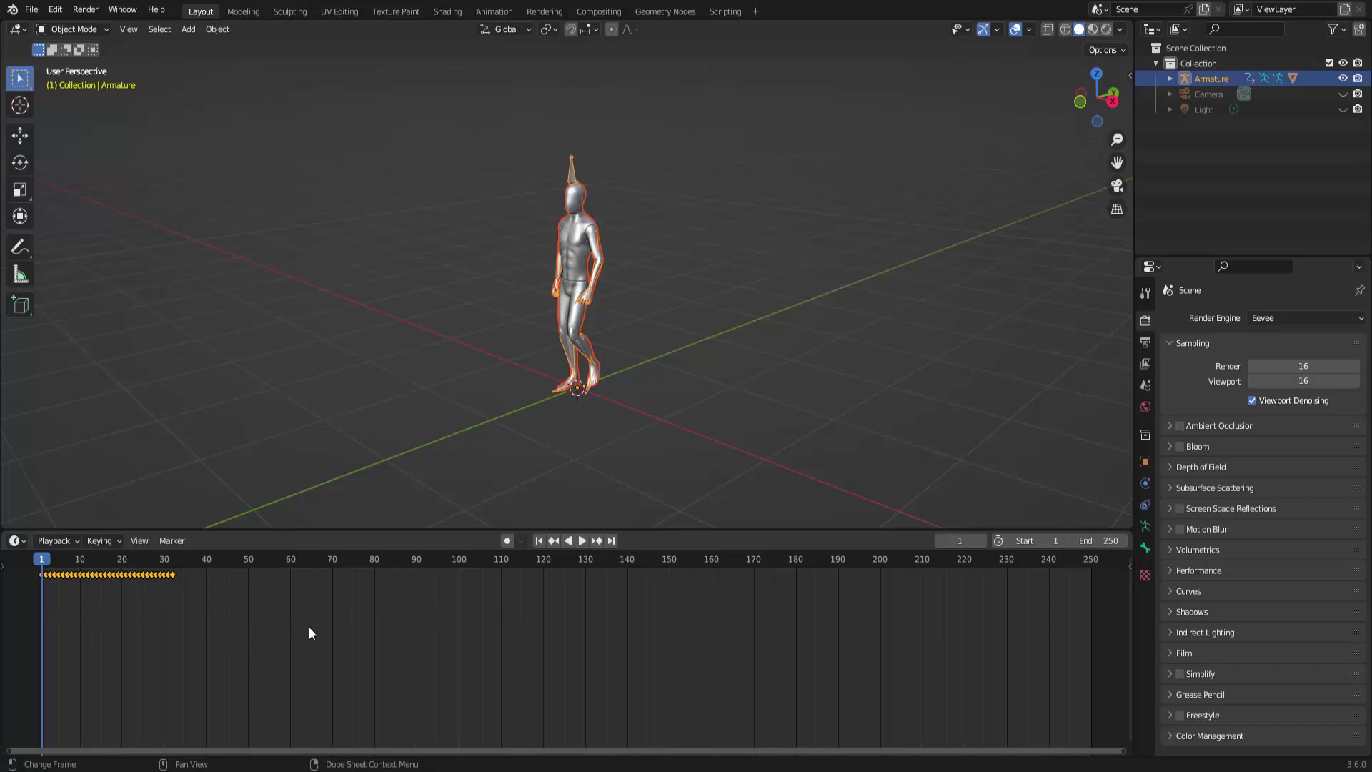
- Apply Make Cyclic (F-Modifier) to the walk curves and play to check the loop
{"action": "key", "text": "shift+e"}
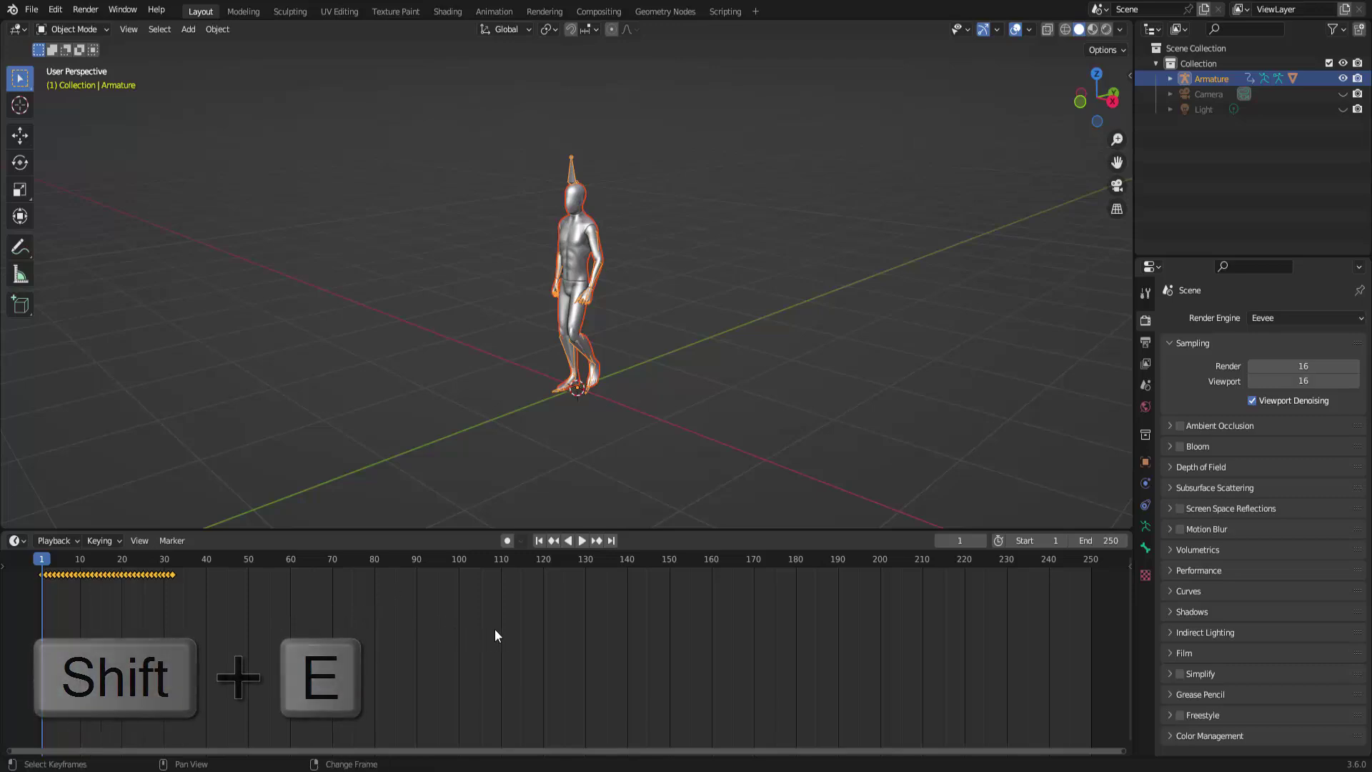
{"action": "key", "text": "shift+e"}
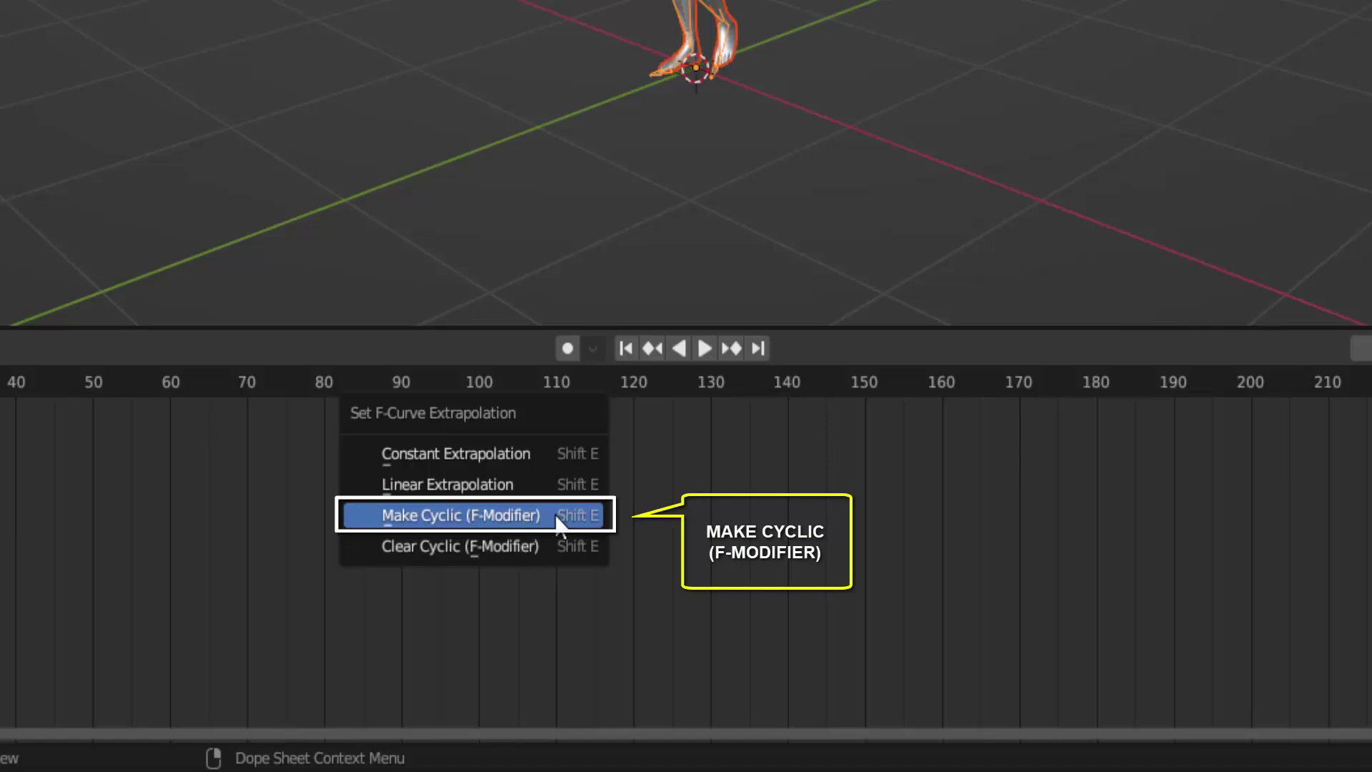
{"action": "left_click", "coordinate": [557, 515]}
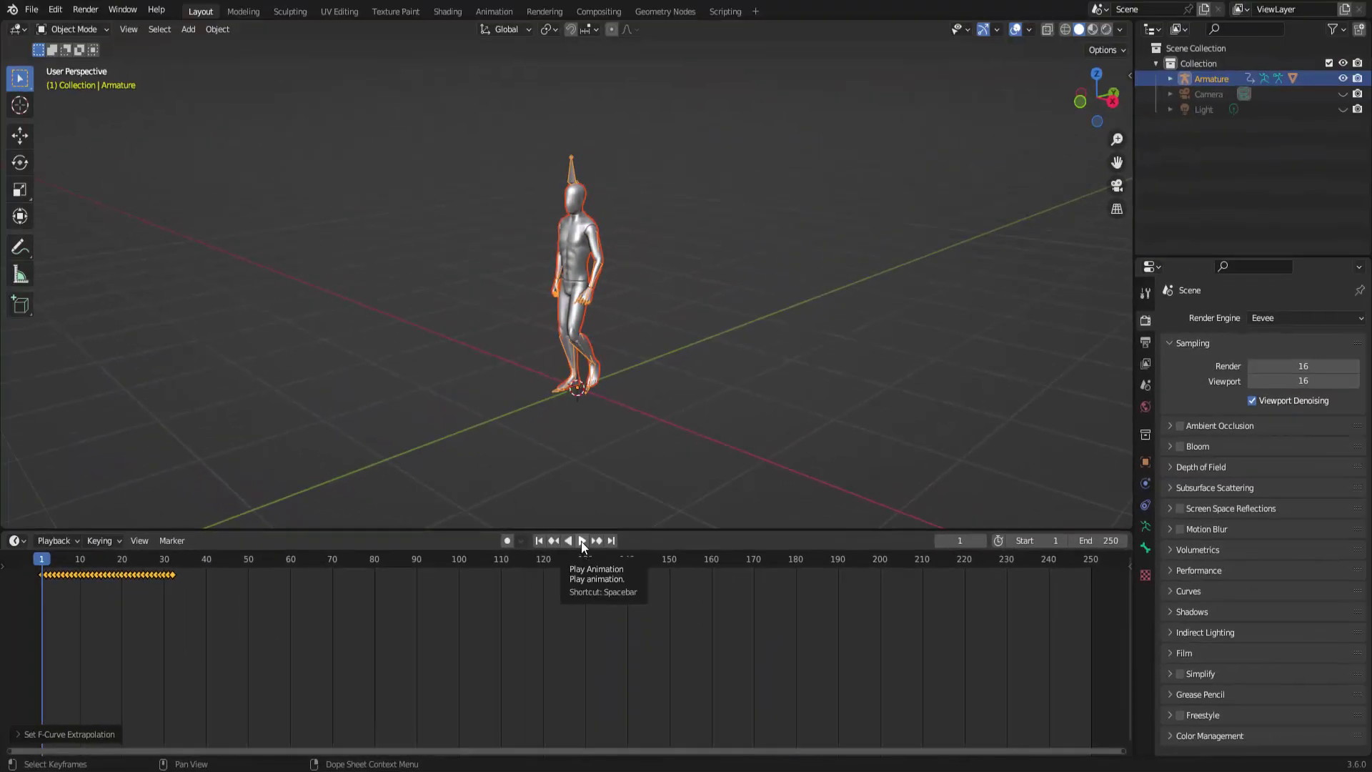
{"action": "left_click", "coordinate": [581, 542]}
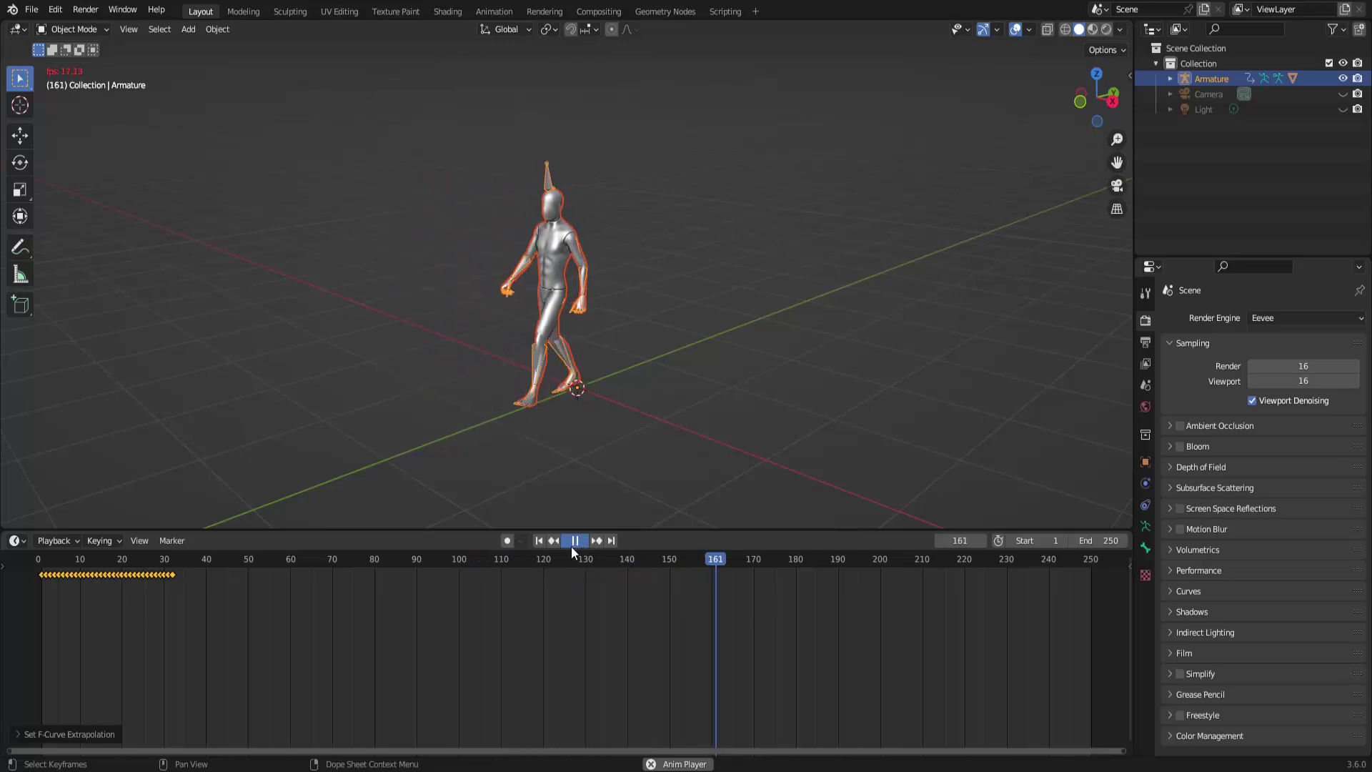
- Stop the looping playback and return to frame 1
{"action": "left_click", "coordinate": [572, 545]}
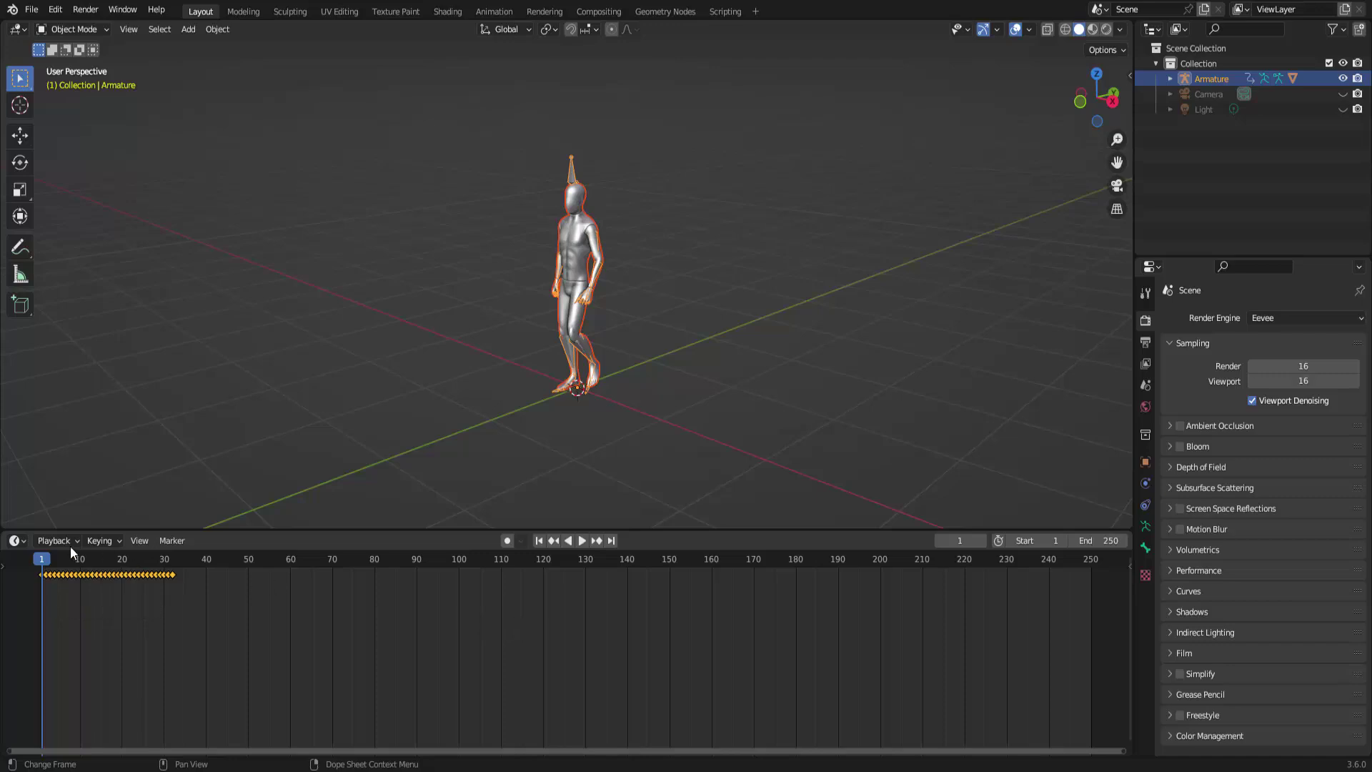
- Switch the timeline area to the Graph Editor and make it taller
{"action": "left_click", "coordinate": [17, 541]}
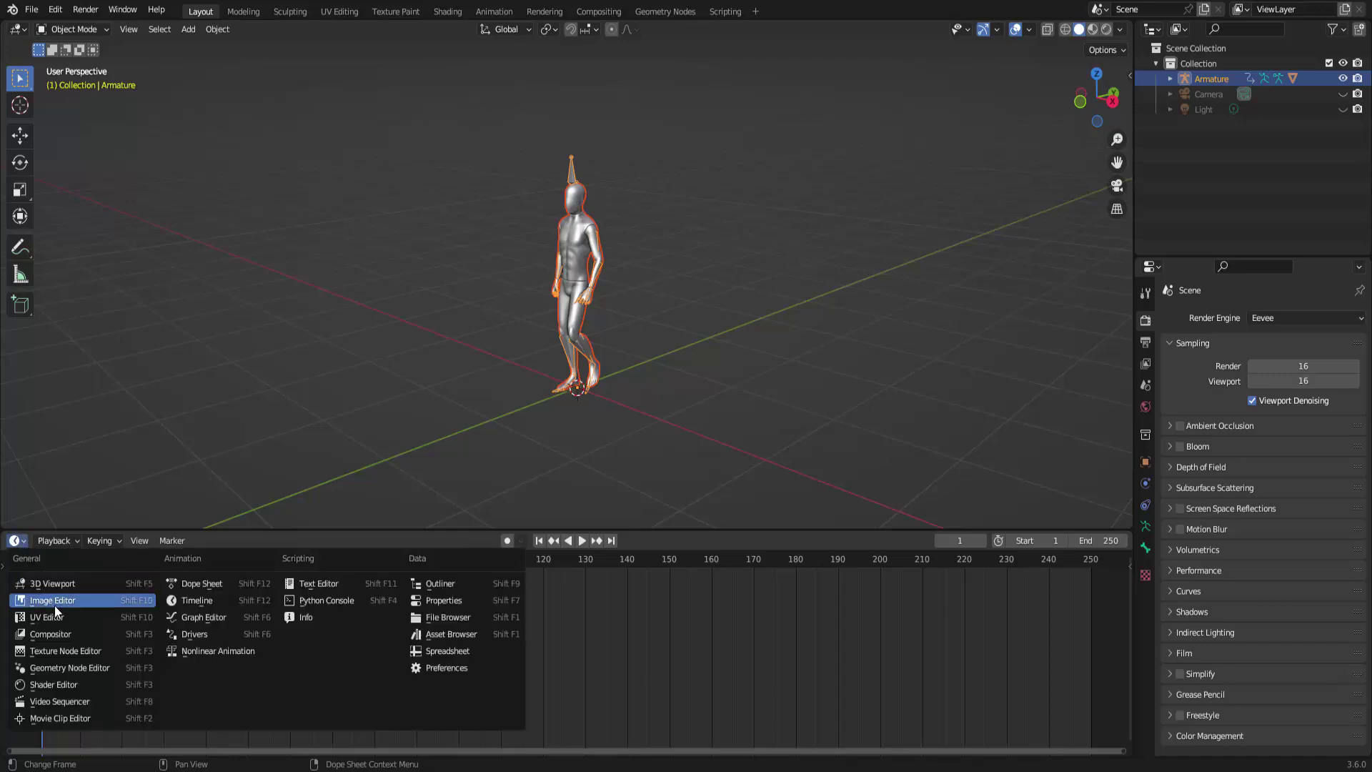
{"action": "left_click", "coordinate": [208, 616]}
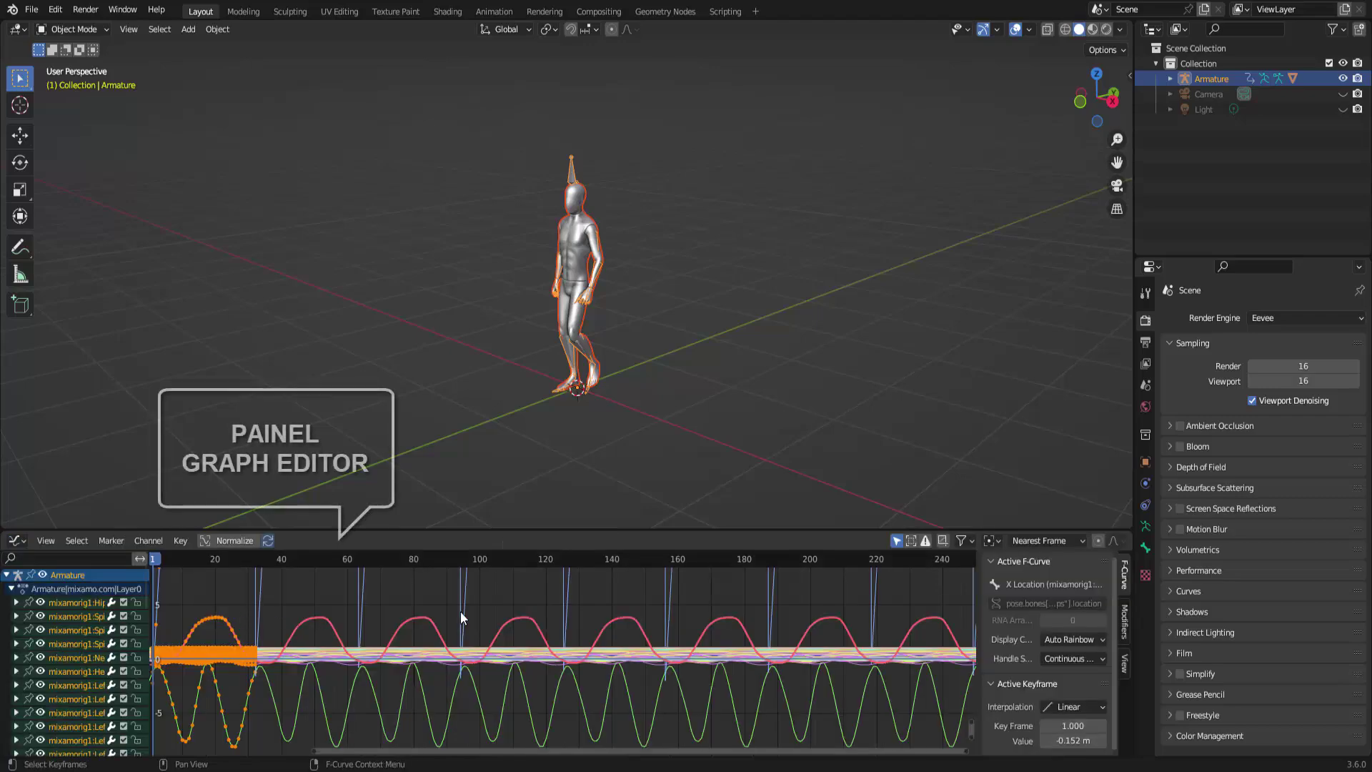
{"action": "left_click_drag", "start_coordinate": [634, 532], "coordinate": [656, 428]}
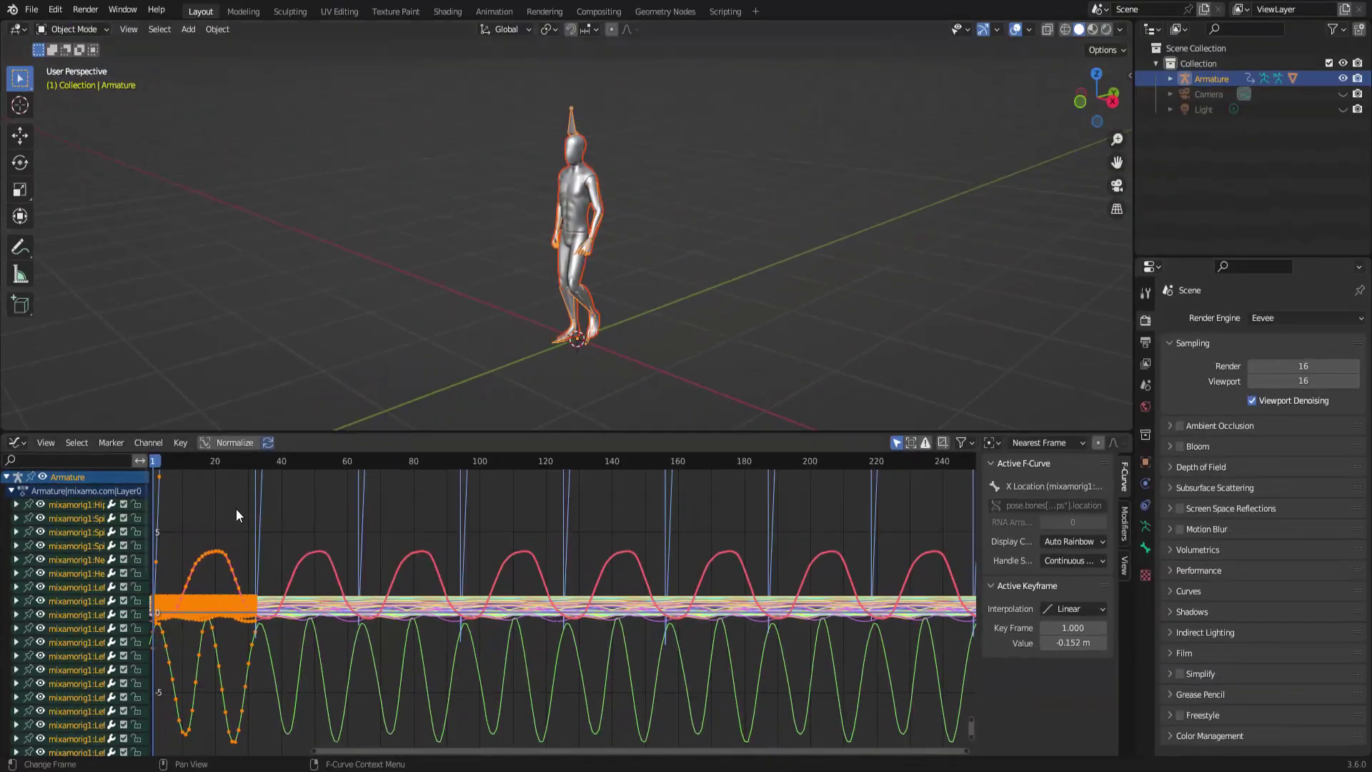
- Select a keyframe on the X Location curve and show its Cycles modifier settings
{"action": "key", "text": "alt+a"}
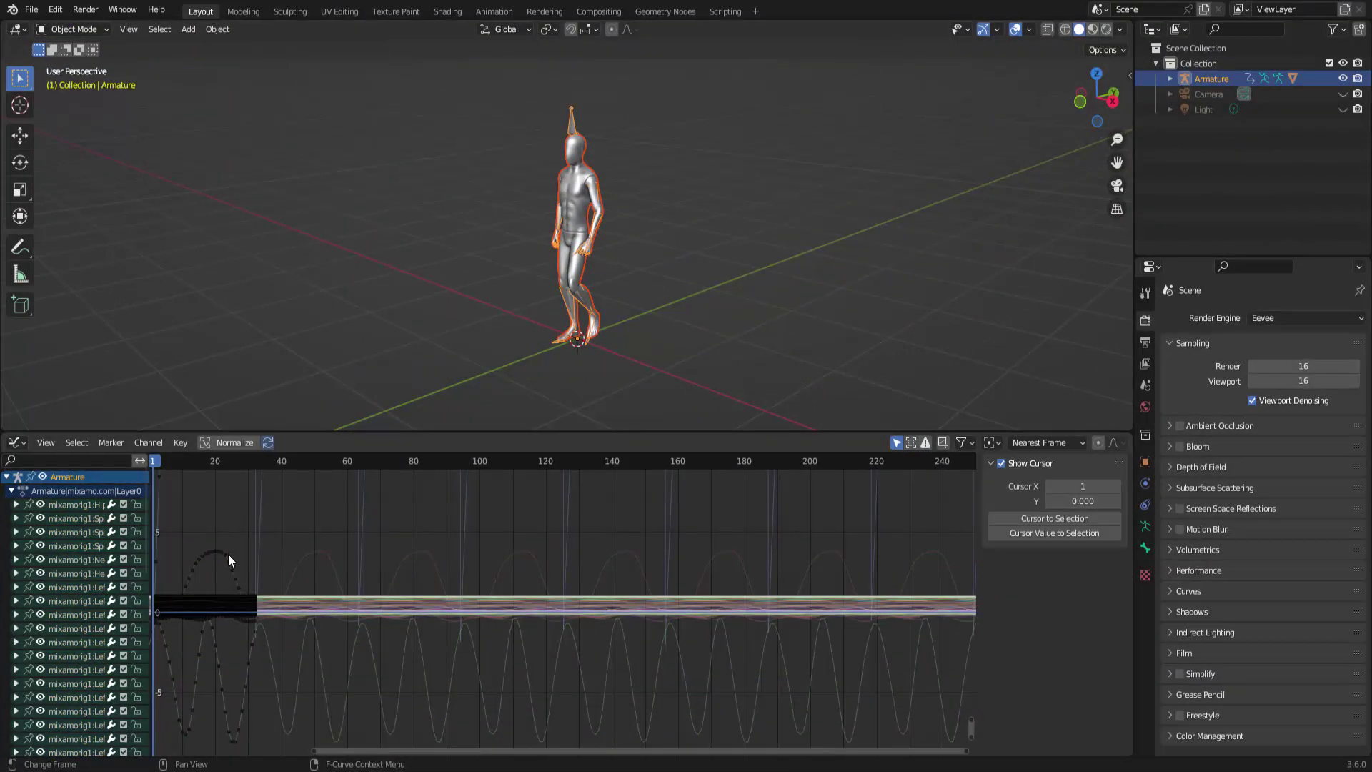
{"action": "left_click", "coordinate": [226, 555]}
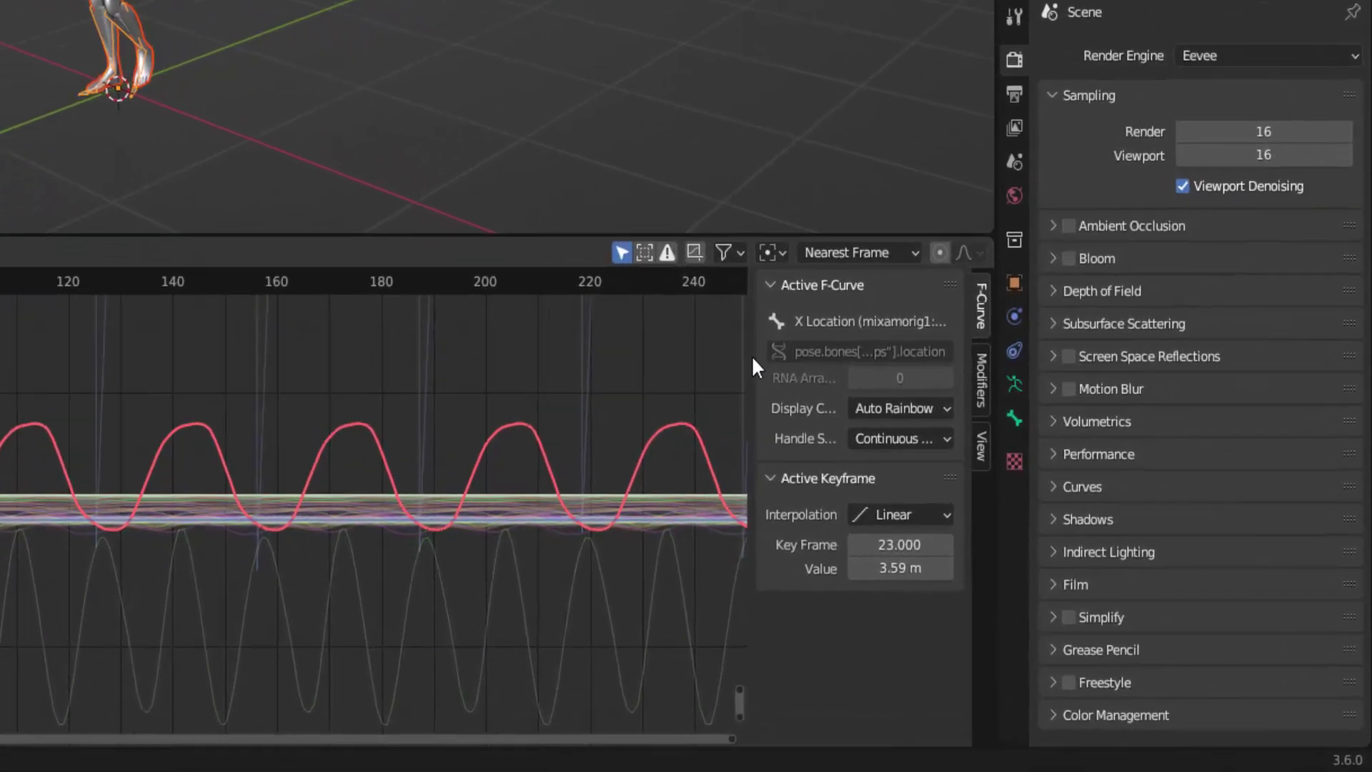
{"action": "left_click", "coordinate": [981, 379]}
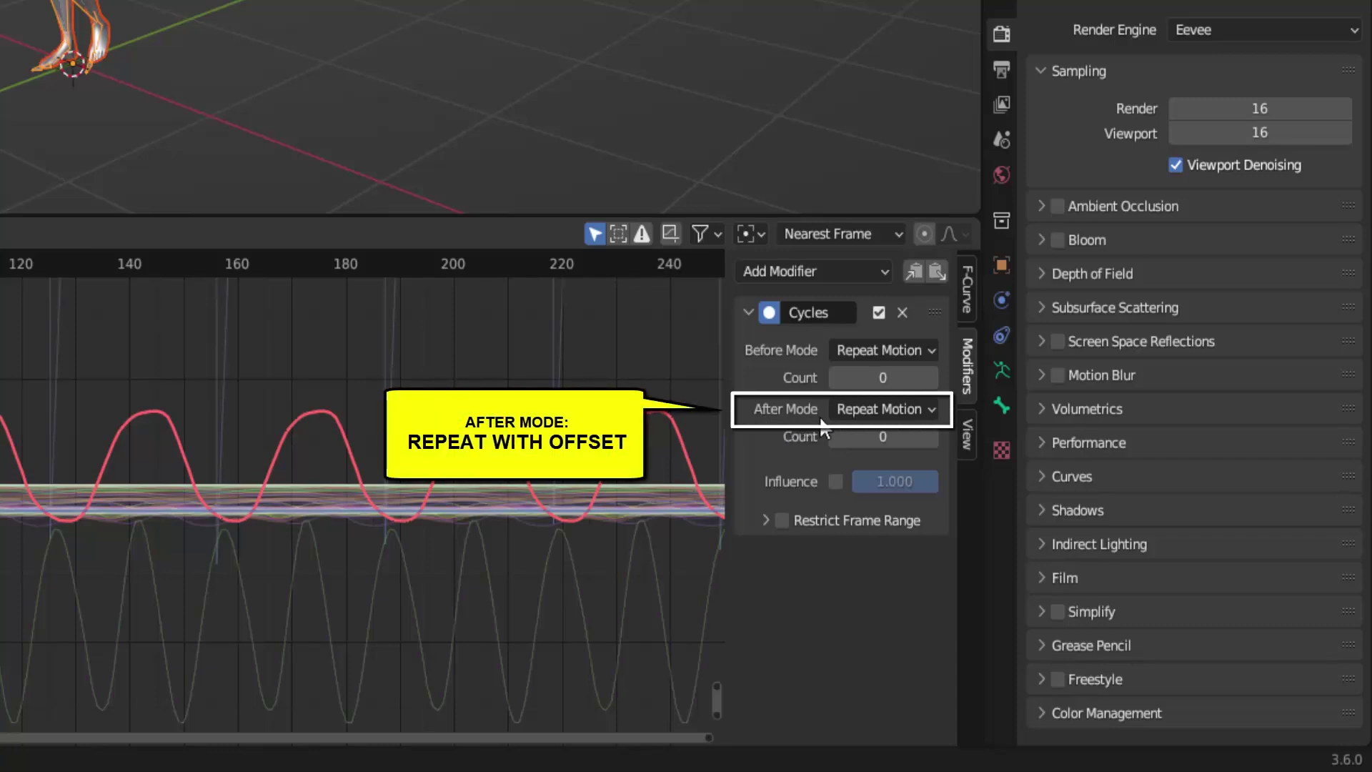
- Set the Cycles After Mode to Repeat with Offset and copy the modifier
{"action": "left_click", "coordinate": [929, 410]}
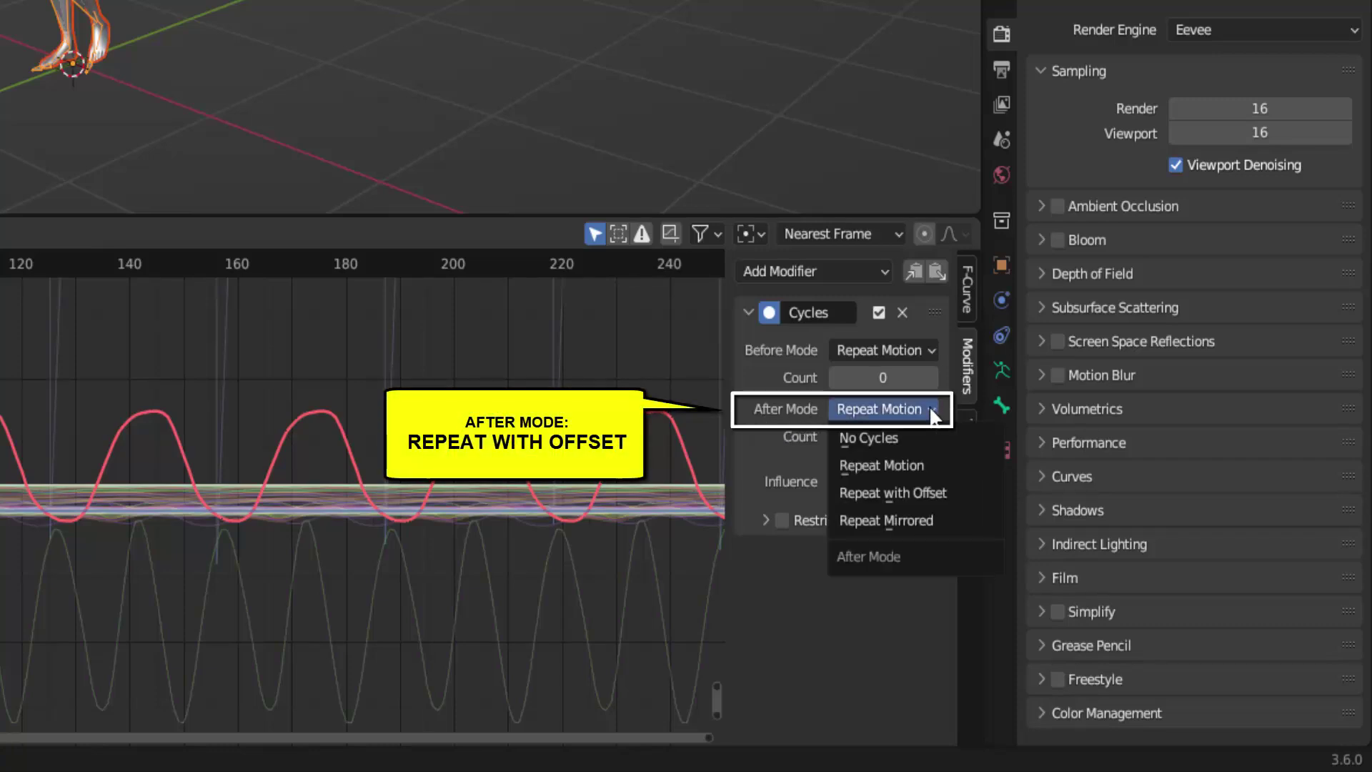
{"action": "left_click", "coordinate": [936, 493]}
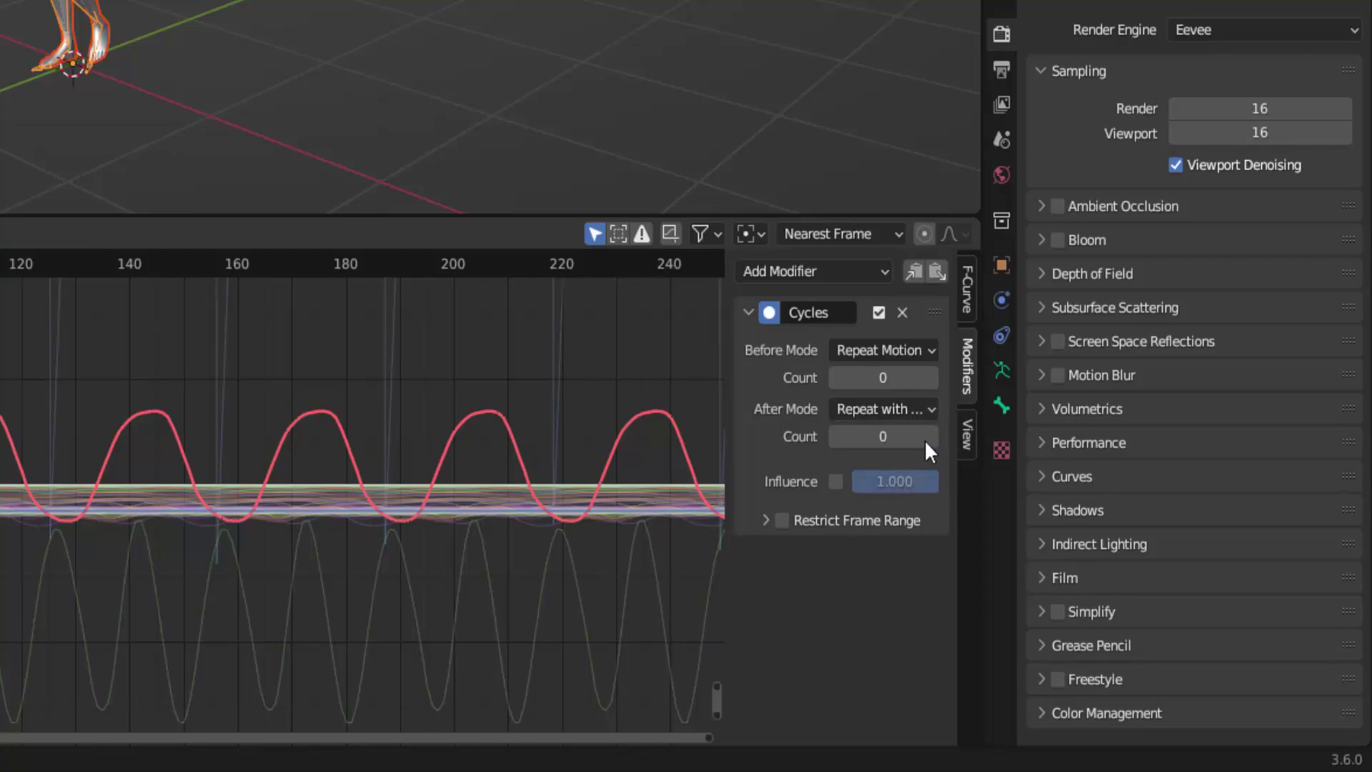
{"action": "left_click", "coordinate": [912, 274]}
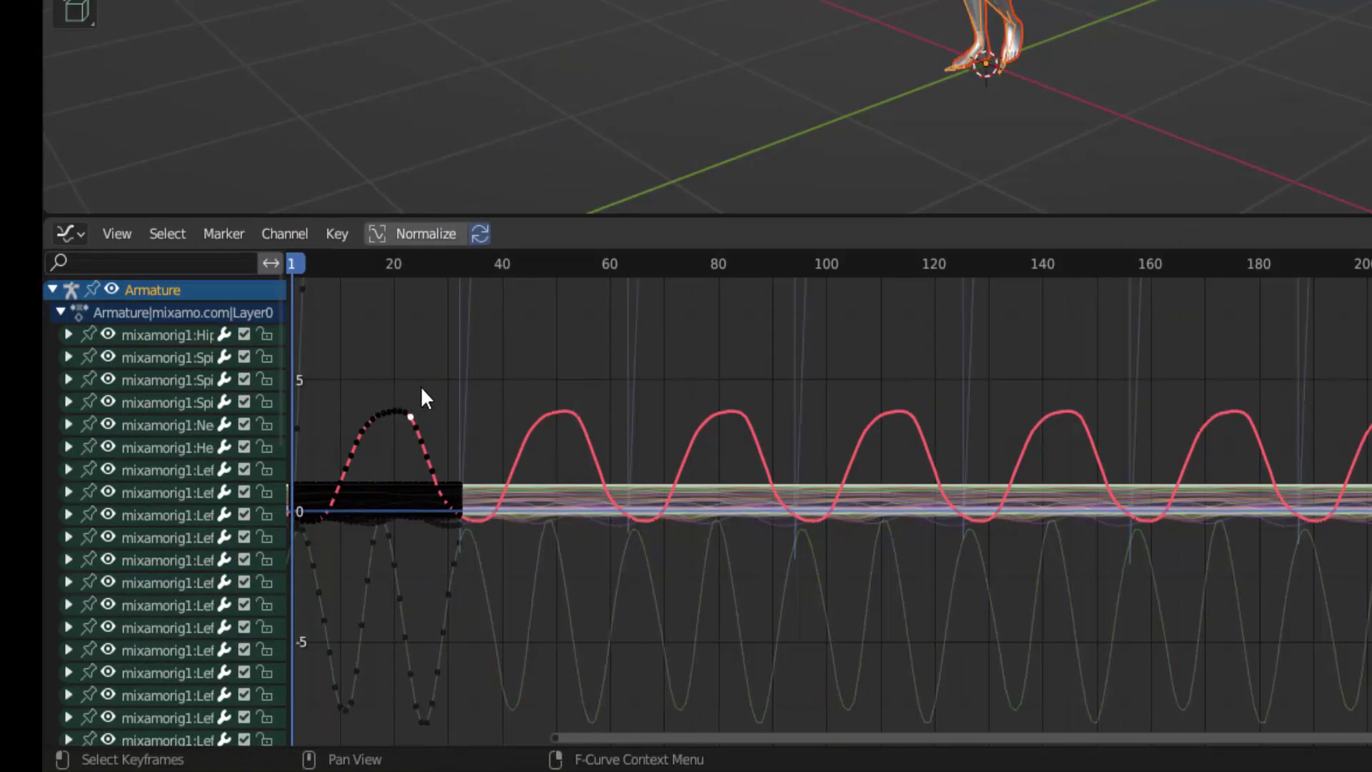
- Select all keyframes on every walk curve in the Graph Editor
{"action": "key", "text": "a"}
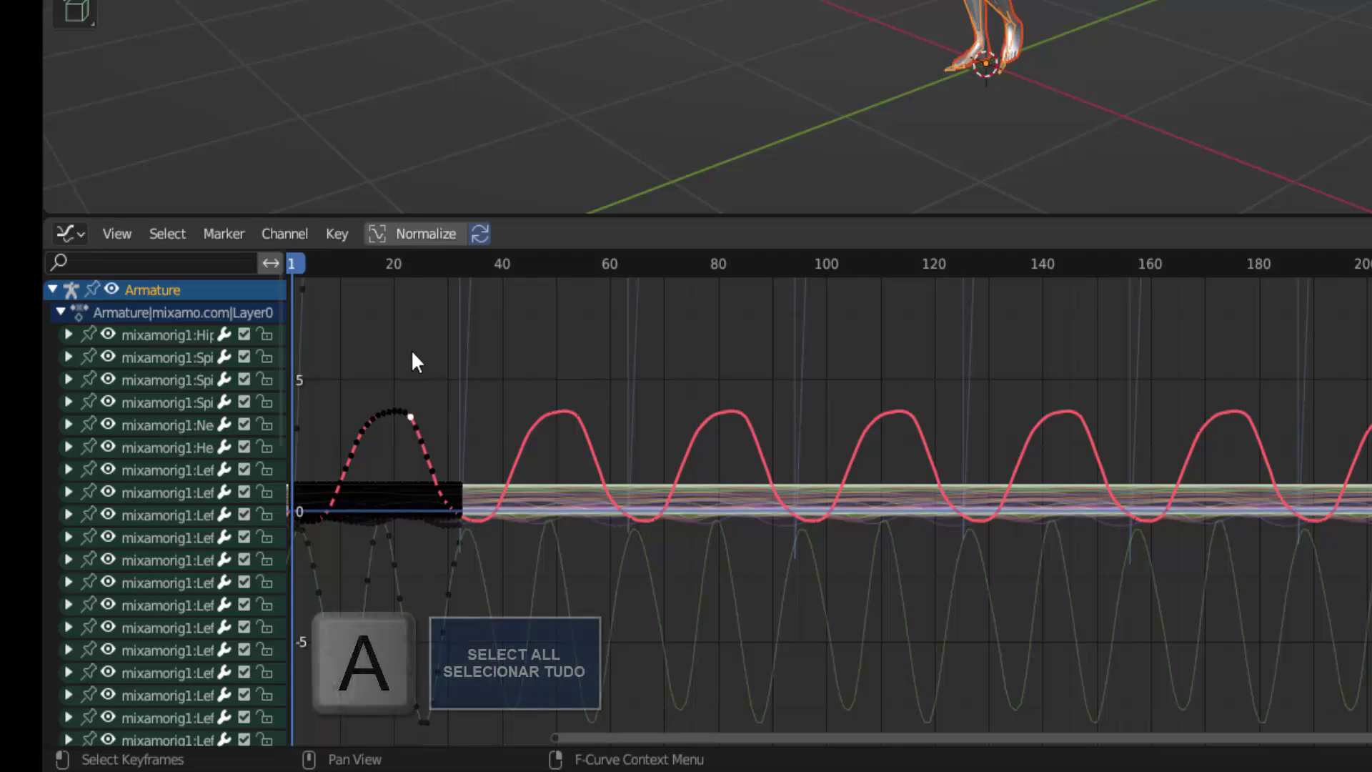
{"action": "key", "text": "a"}
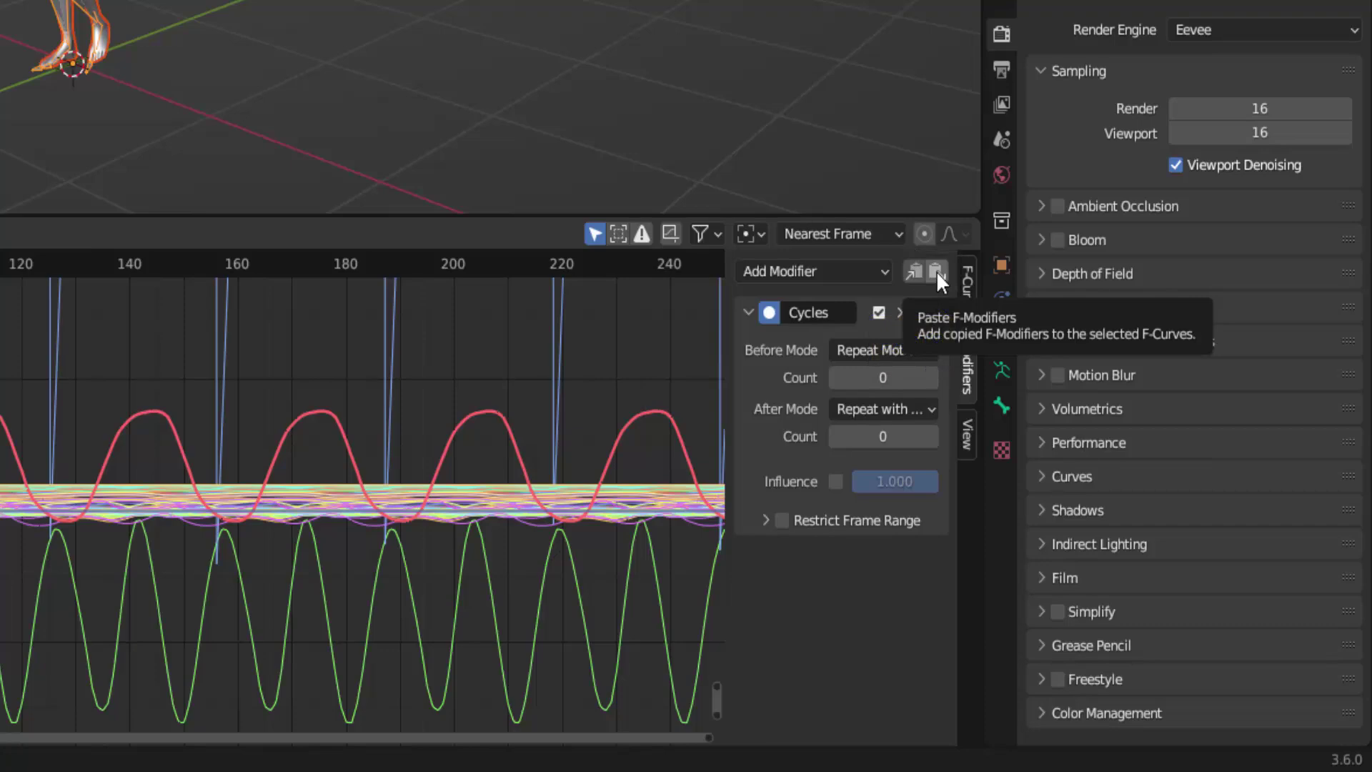
- Paste the copied Cycles modifier onto all selected curves with Replace Existing enabled
{"action": "left_click", "coordinate": [936, 271]}
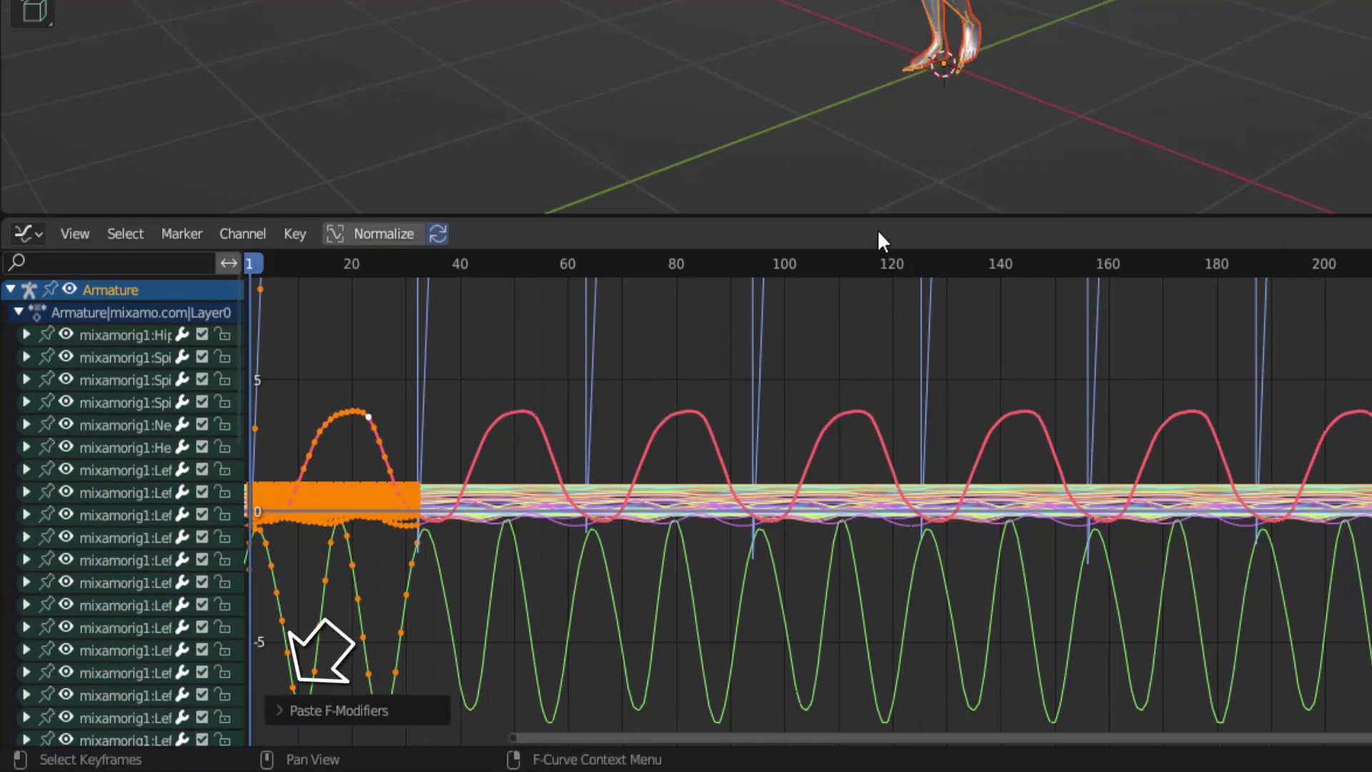
{"action": "left_click", "coordinate": [282, 710]}
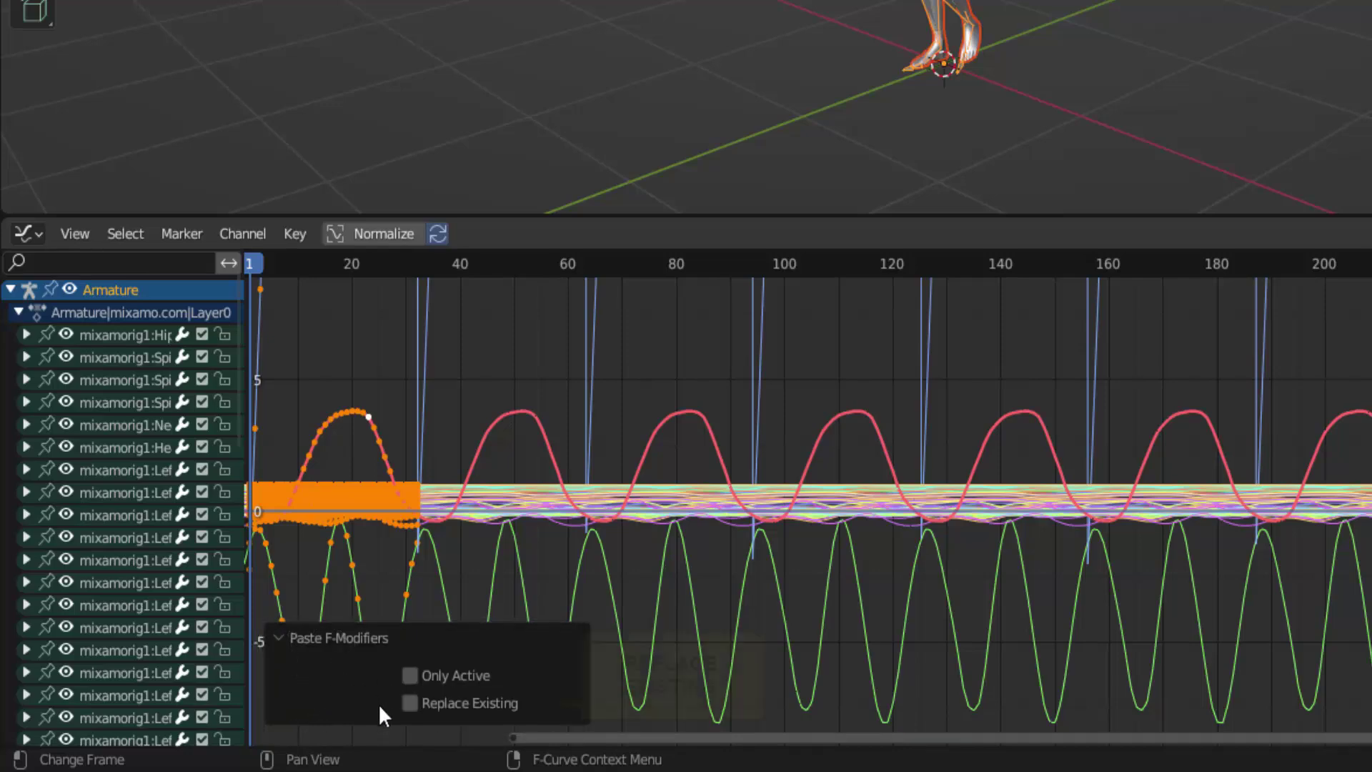
{"action": "left_click", "coordinate": [409, 702]}
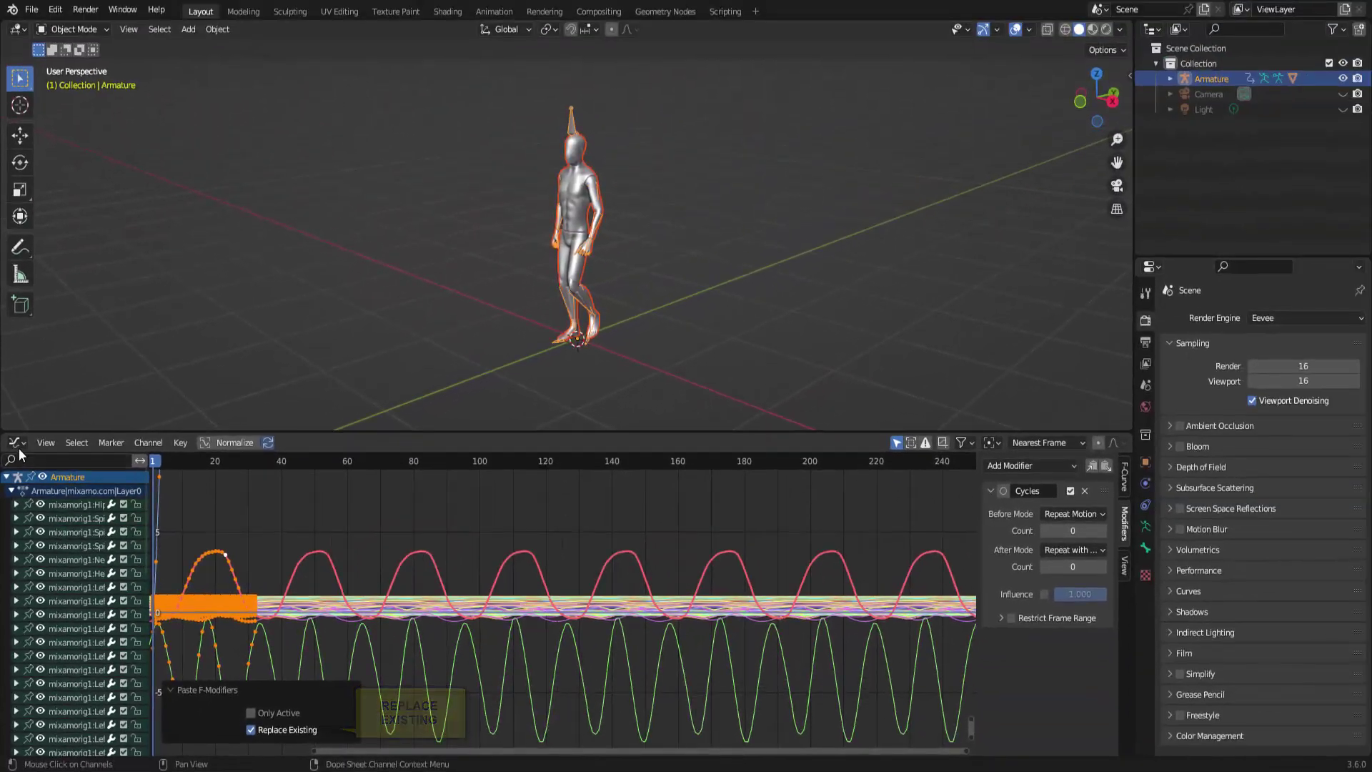
- Switch the Graph Editor area back to the Timeline and enlarge the 3D view above it
{"action": "left_click", "coordinate": [19, 443]}
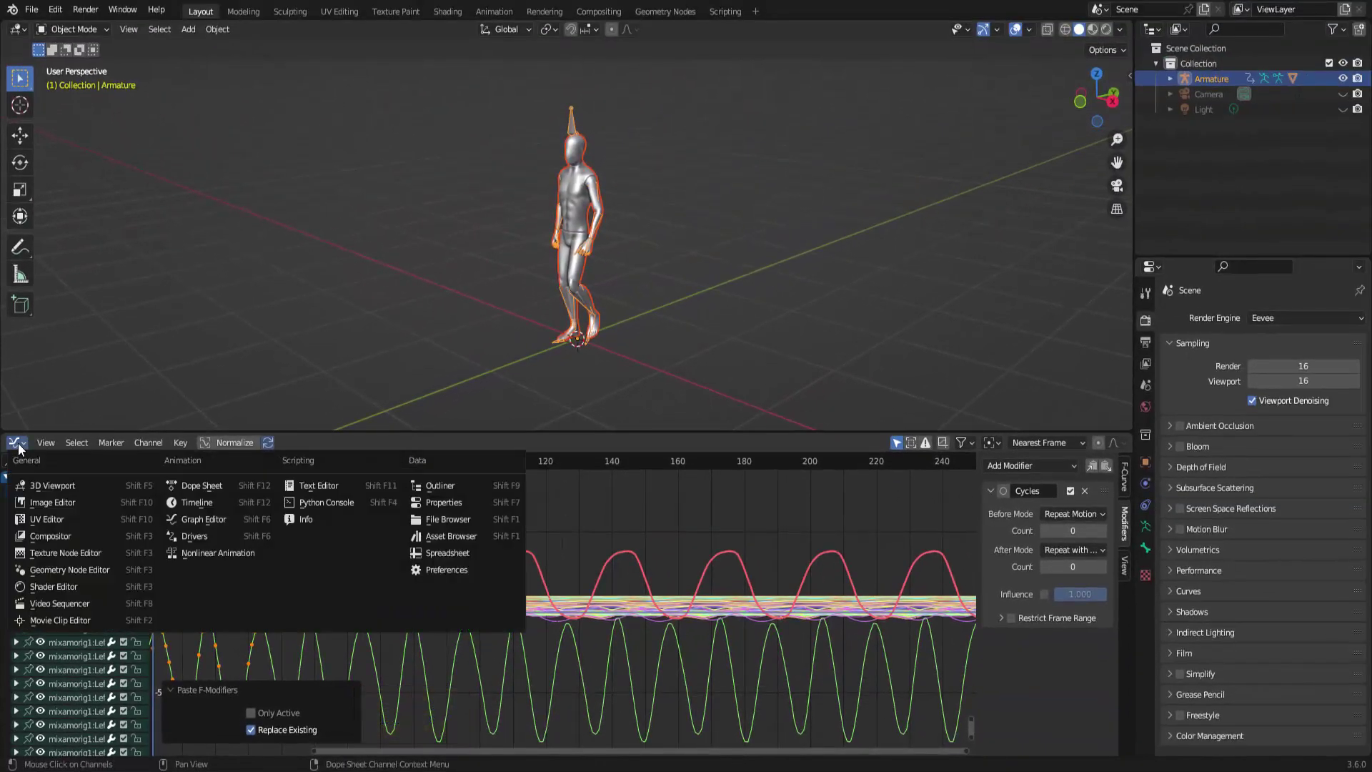
{"action": "left_click", "coordinate": [17, 443]}
{"action": "left_click", "coordinate": [194, 502]}
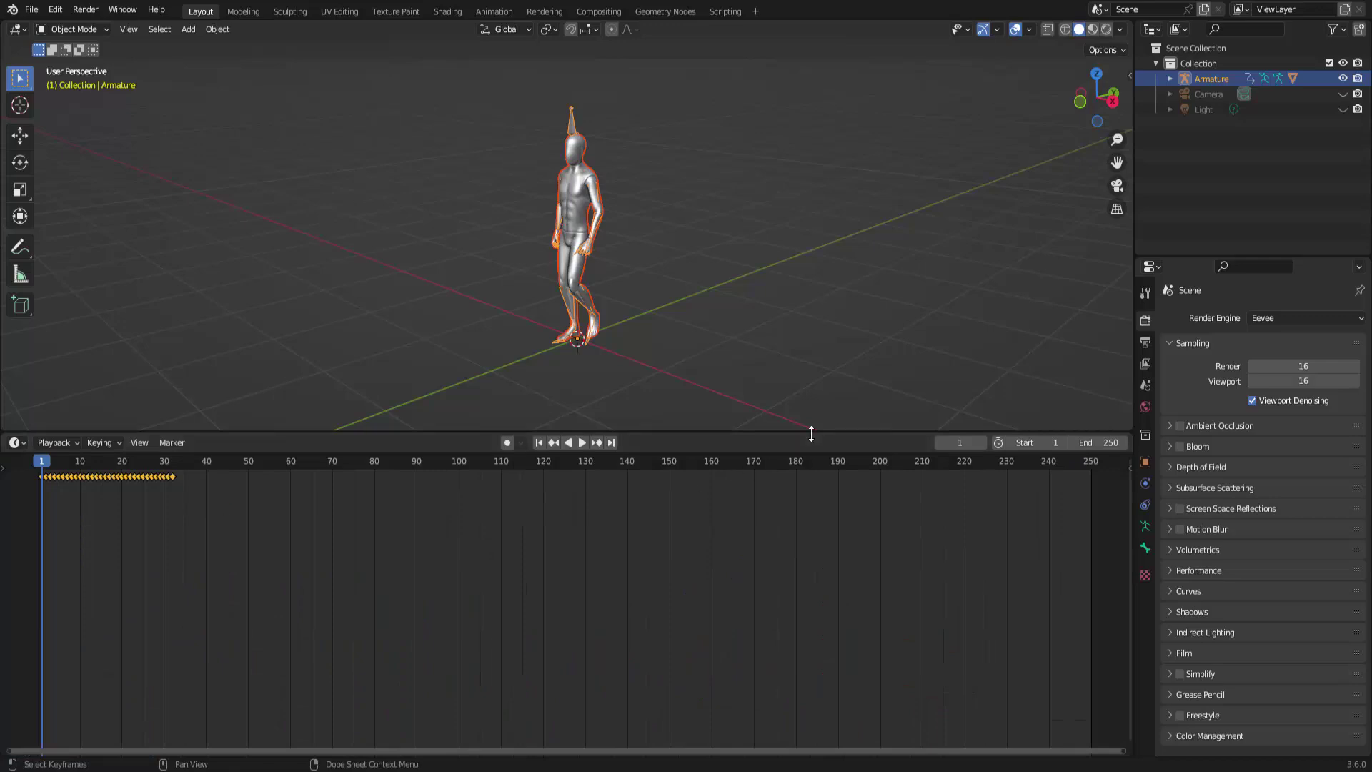
{"action": "left_click_drag", "start_coordinate": [810, 478], "coordinate": [820, 694]}
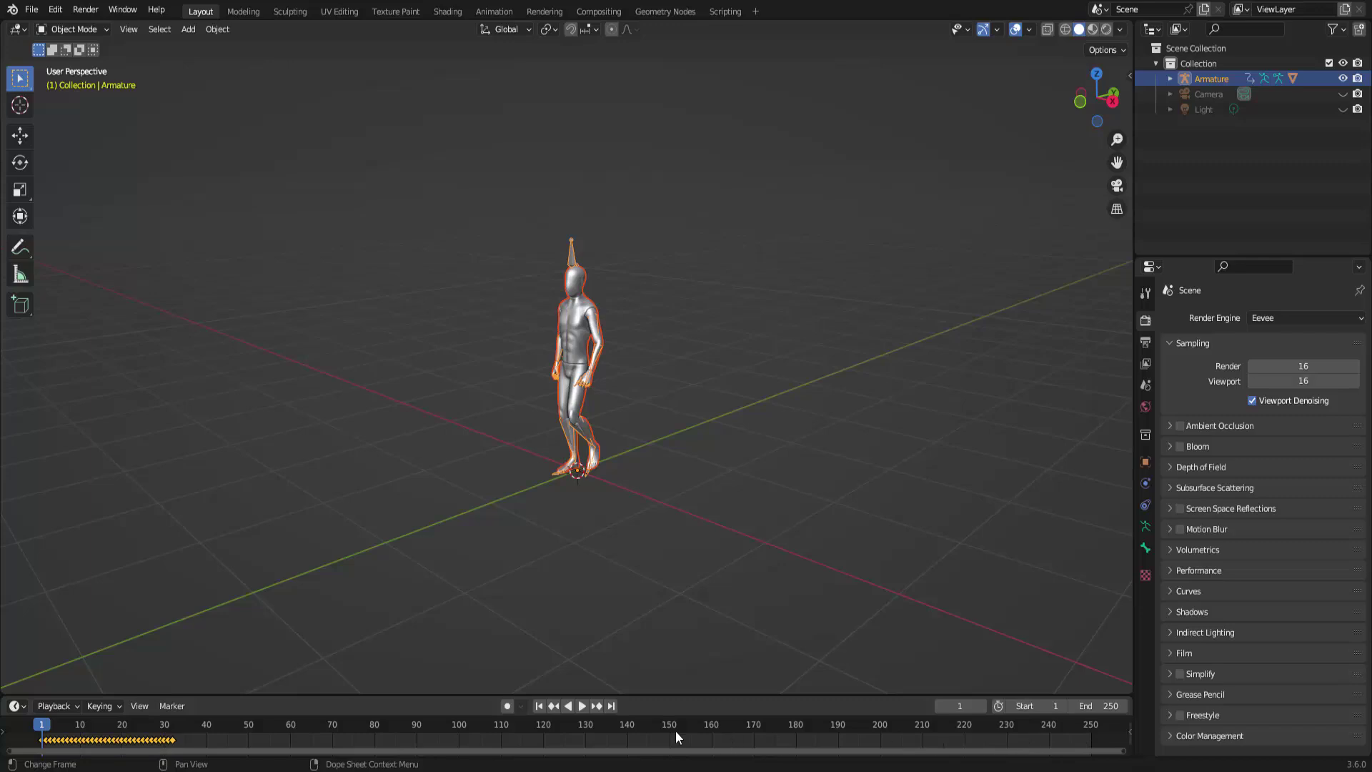
- Play the animation to watch the character walk forward, up to frame 125
{"action": "left_click", "coordinate": [582, 706]}
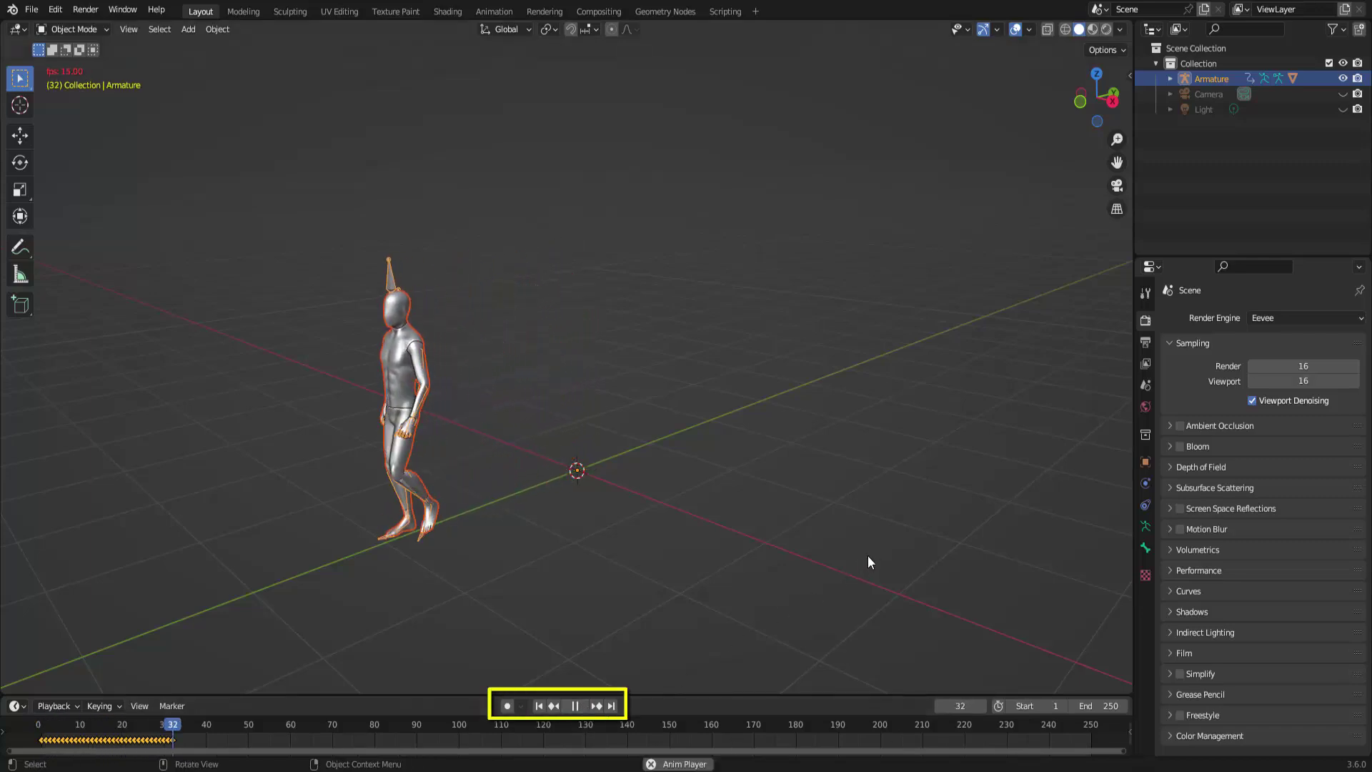
{"action": "scroll", "coordinate": [867, 555], "scroll_direction": "down", "scroll_amount": 3}
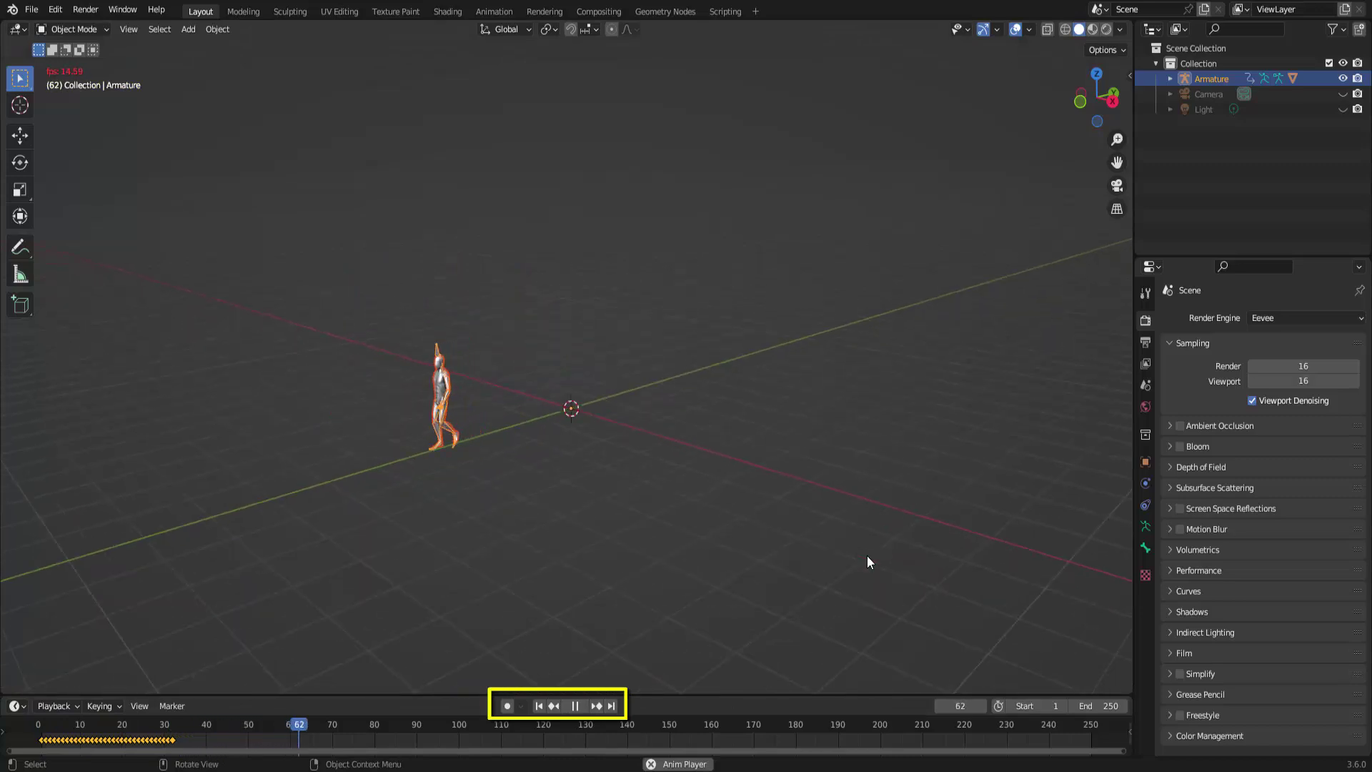
{"action": "scroll", "coordinate": [867, 556], "scroll_direction": "down", "scroll_amount": 3}
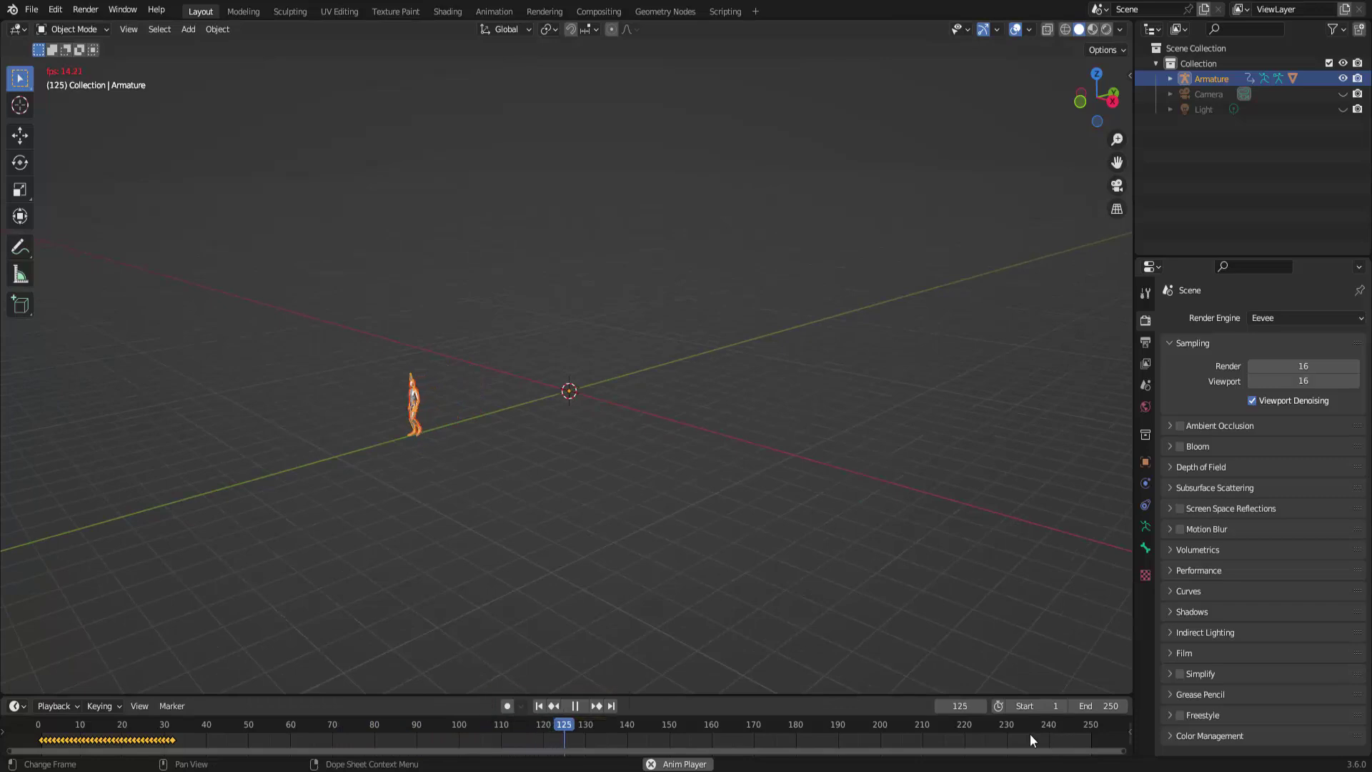
- Stop playback, set the scene End frame to 600, and replay the walk from frame 1
{"action": "left_click", "coordinate": [575, 705]}
{"action": "type", "text": "6"}
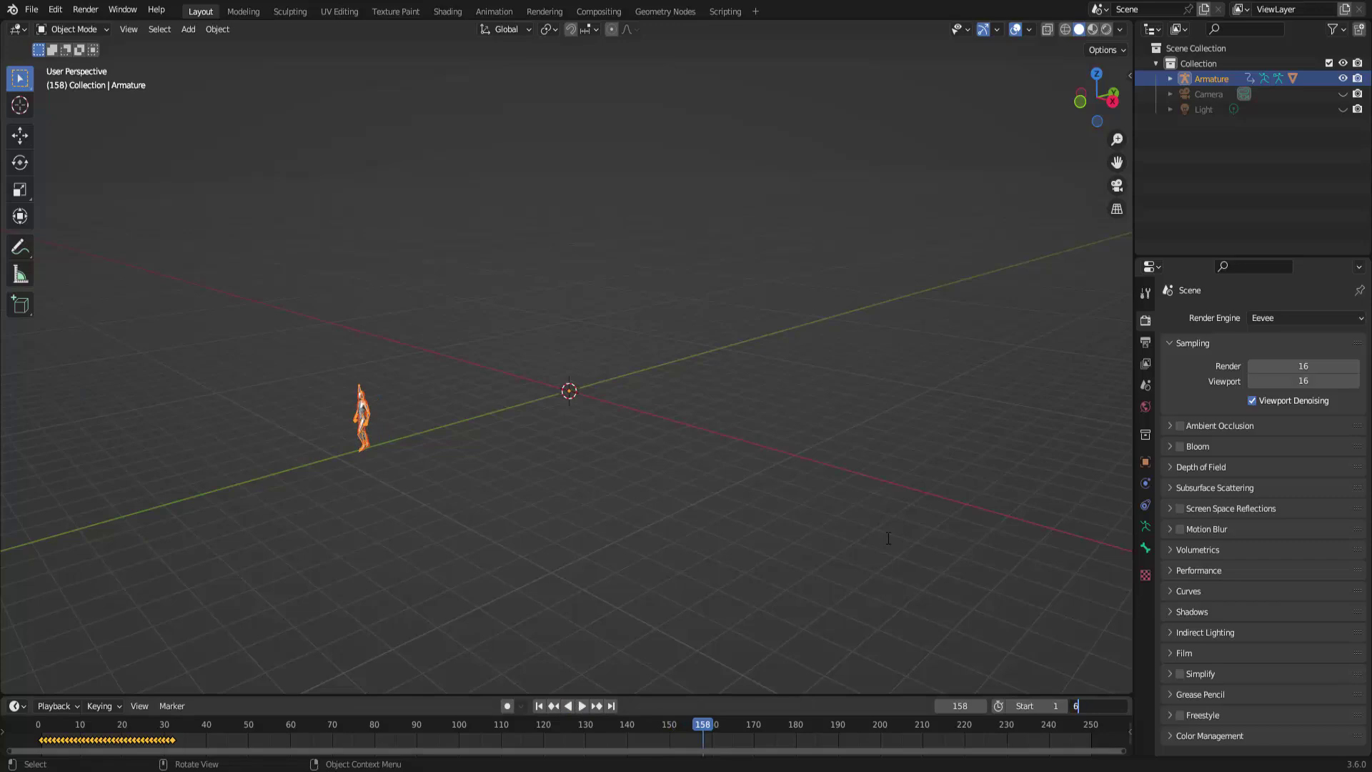
{"action": "type", "text": "00"}
{"action": "key", "text": "Return"}
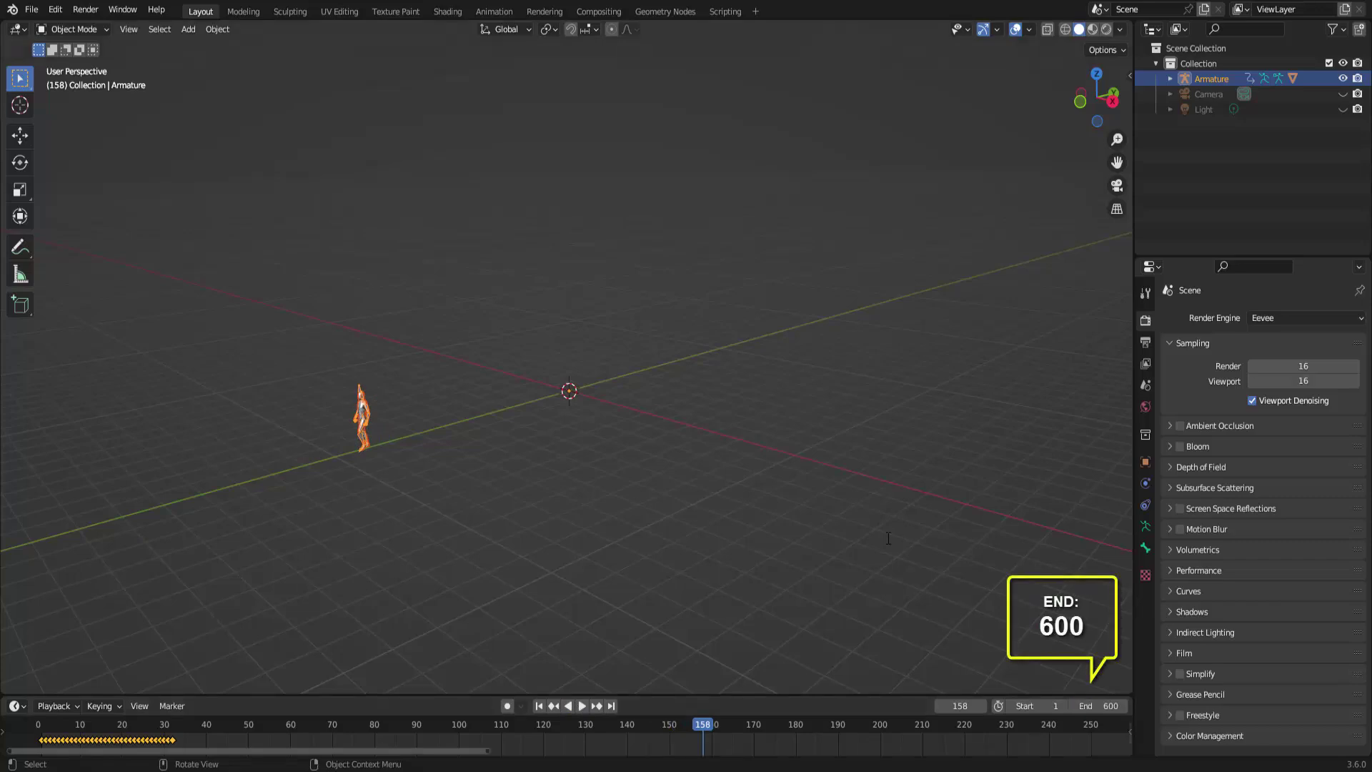
{"action": "left_click", "coordinate": [539, 706]}
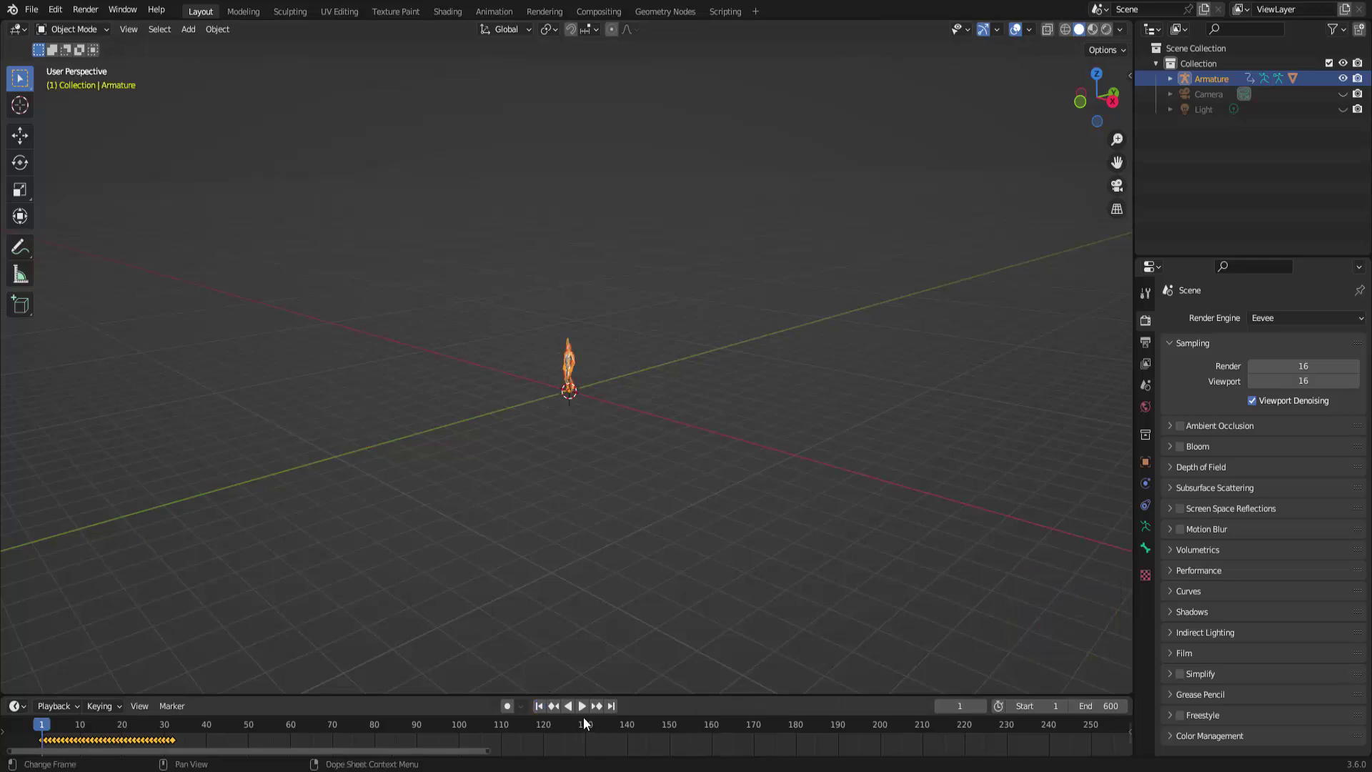
{"action": "left_click", "coordinate": [583, 706]}
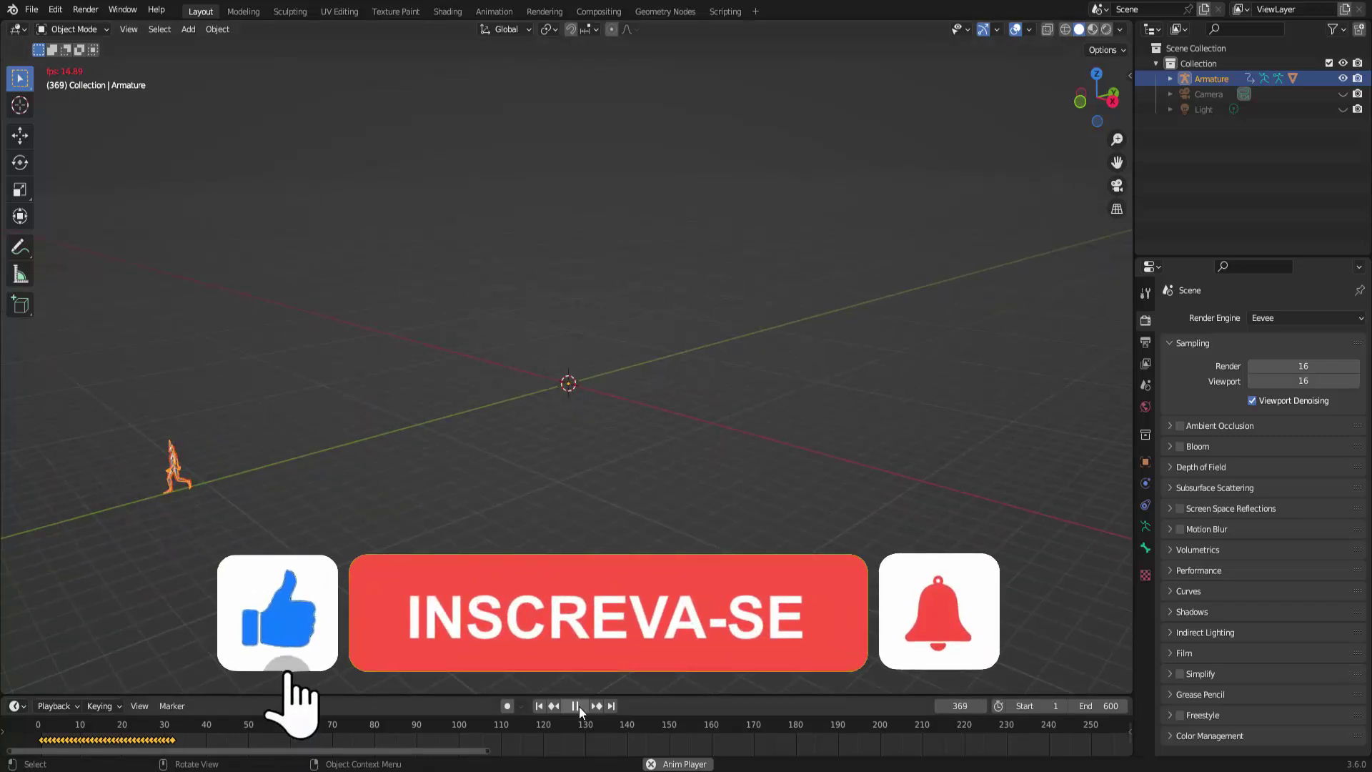
- Pause playback at frame 376 with the character far along the ground
{"action": "left_click", "coordinate": [579, 706]}
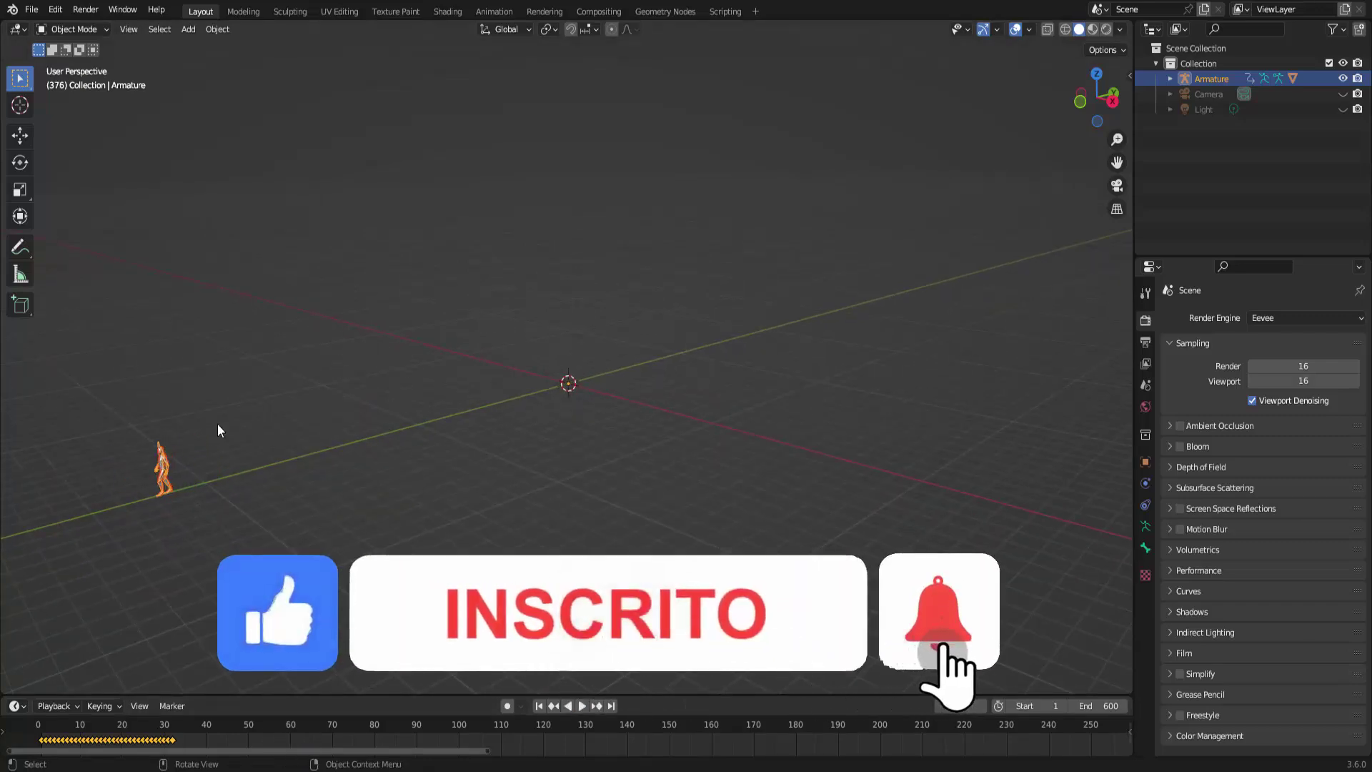